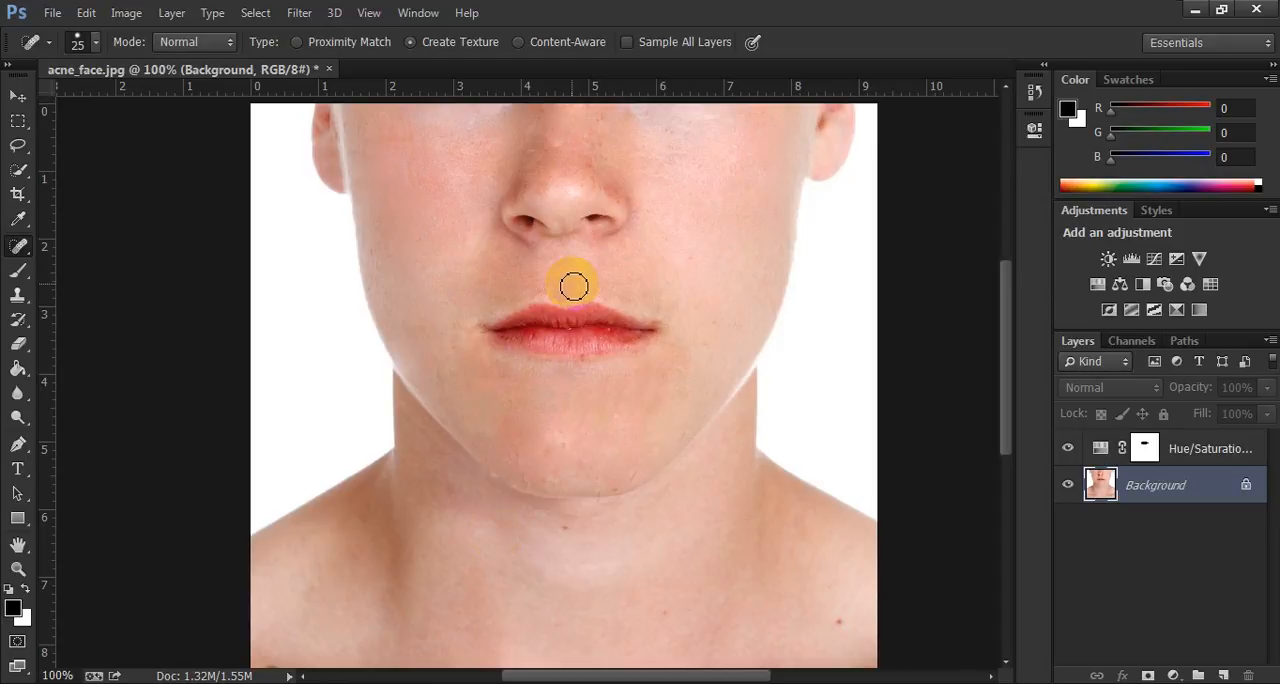
{"action": "left_click_drag", "start_coordinate": [572, 287], "coordinate": [564, 289]}
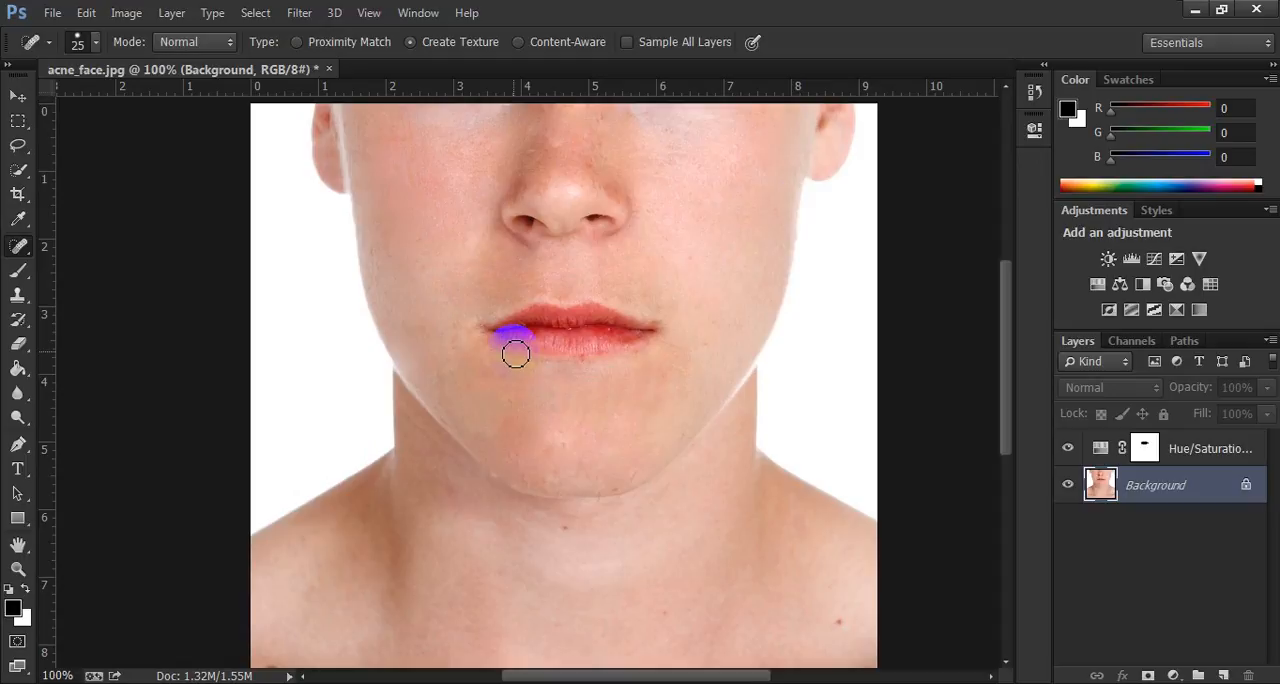
{"action": "left_click_drag", "start_coordinate": [515, 353], "coordinate": [515, 351]}
{"action": "left_click_drag", "start_coordinate": [515, 351], "coordinate": [515, 353]}
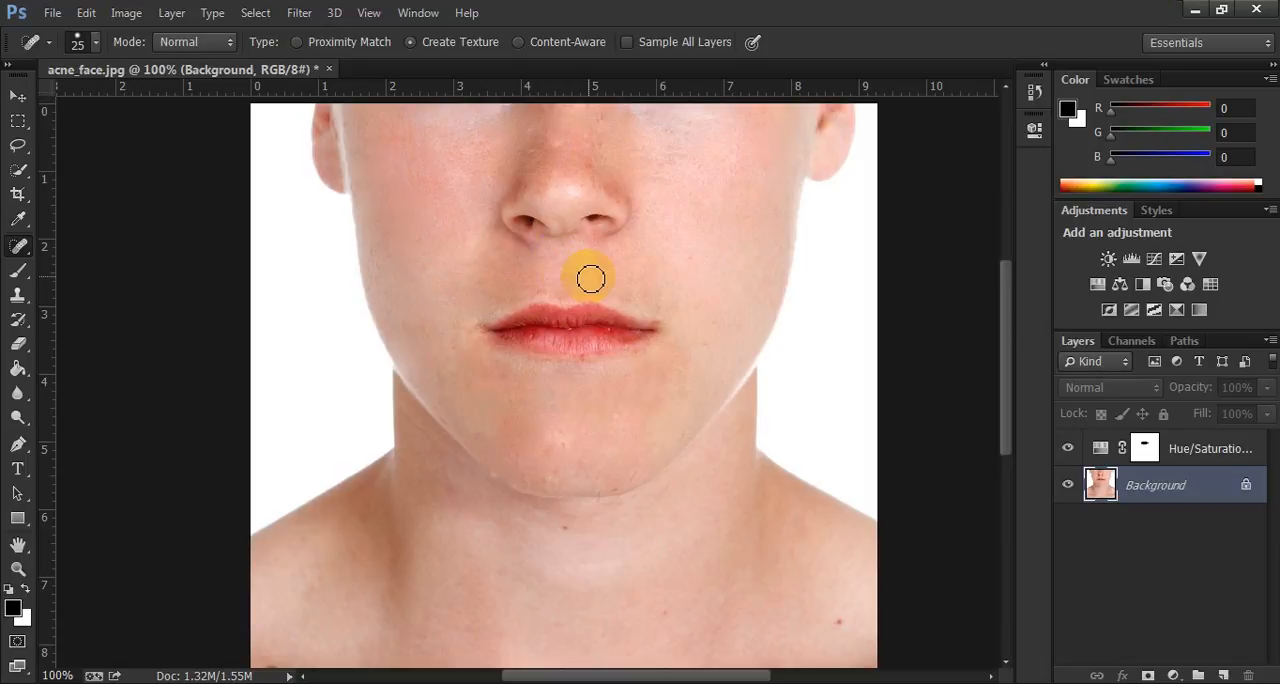
Try to open the acne_face image from the Desktop while its edited version is still open.
{"action": "left_click", "coordinate": [52, 13]}
{"action": "left_click", "coordinate": [75, 51]}
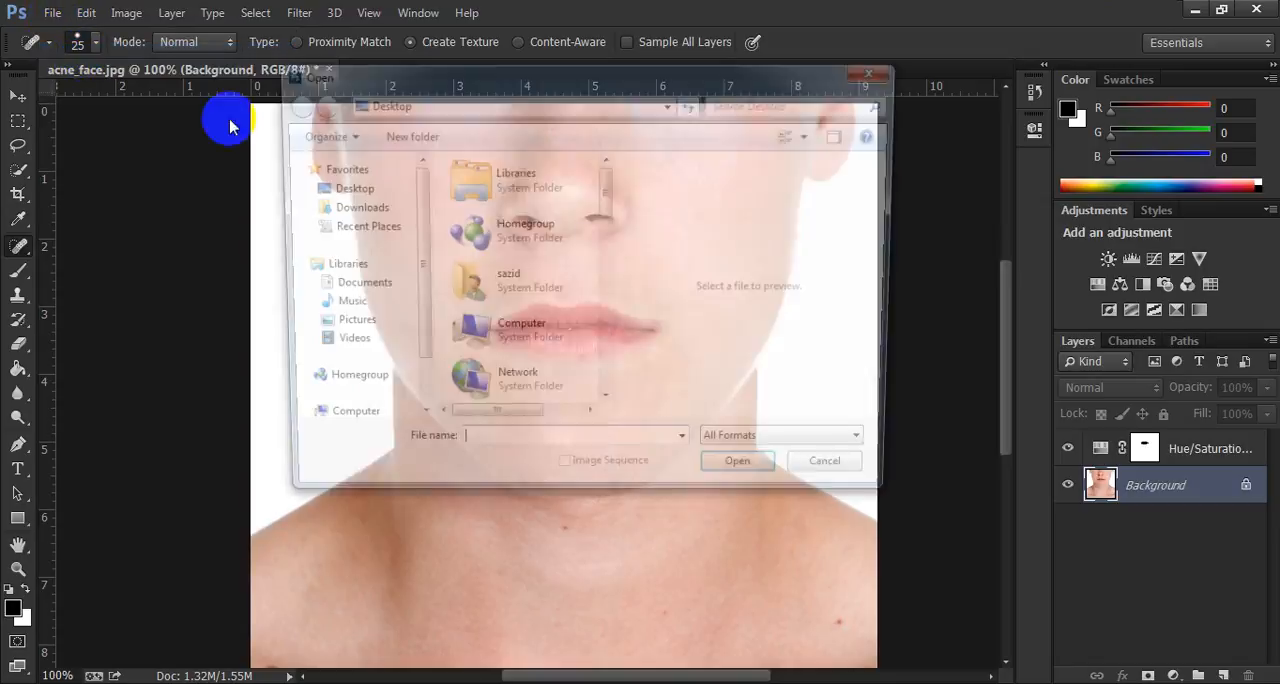
{"action": "scroll", "coordinate": [495, 325], "scroll_direction": "down", "scroll_amount": 6}
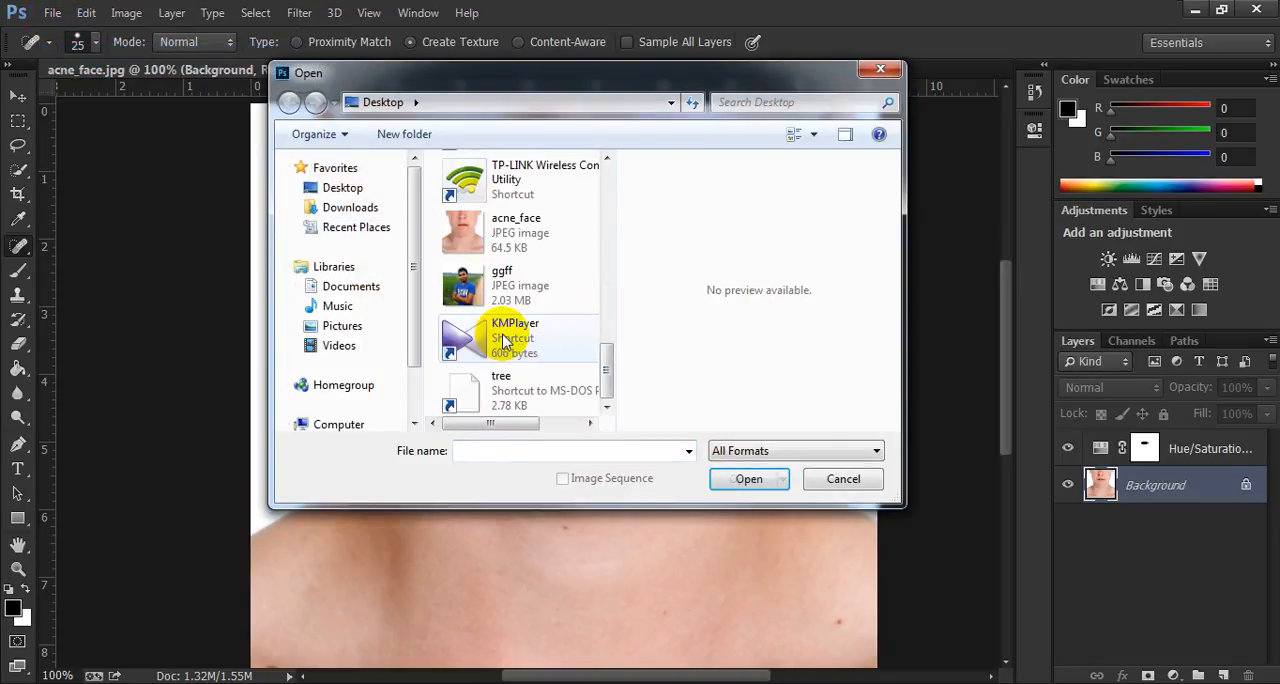
{"action": "left_click", "coordinate": [507, 230]}
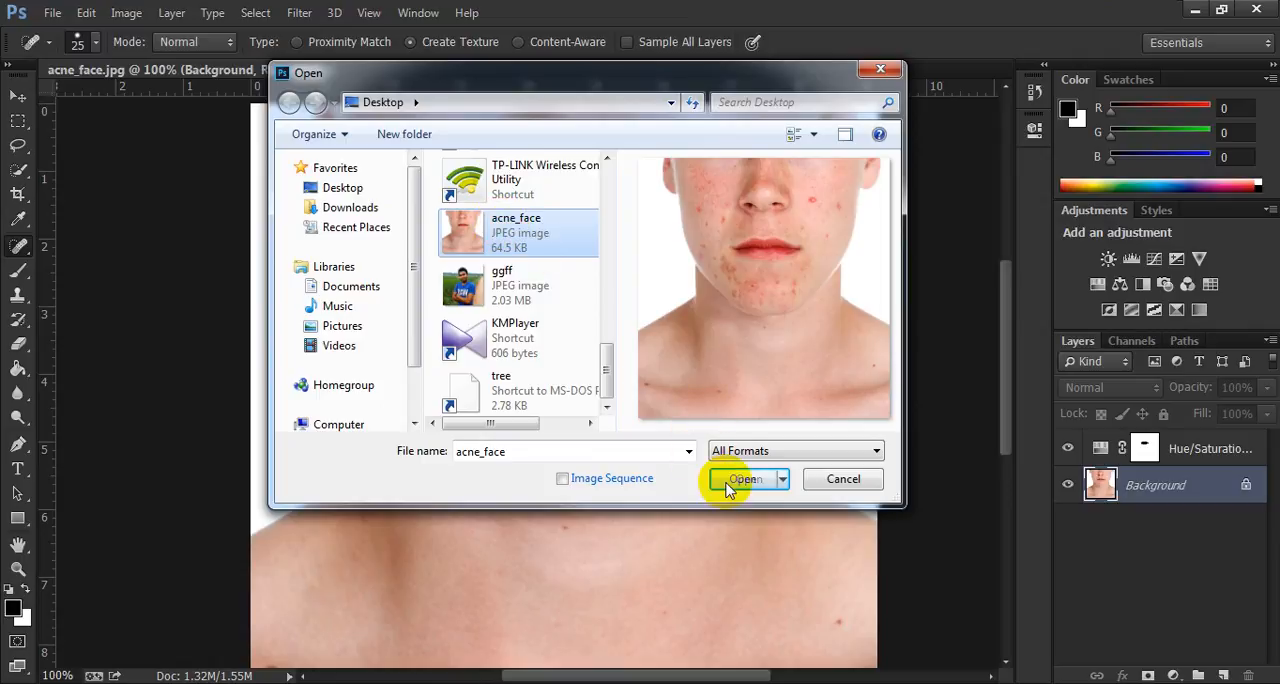
{"action": "left_click", "coordinate": [731, 480]}
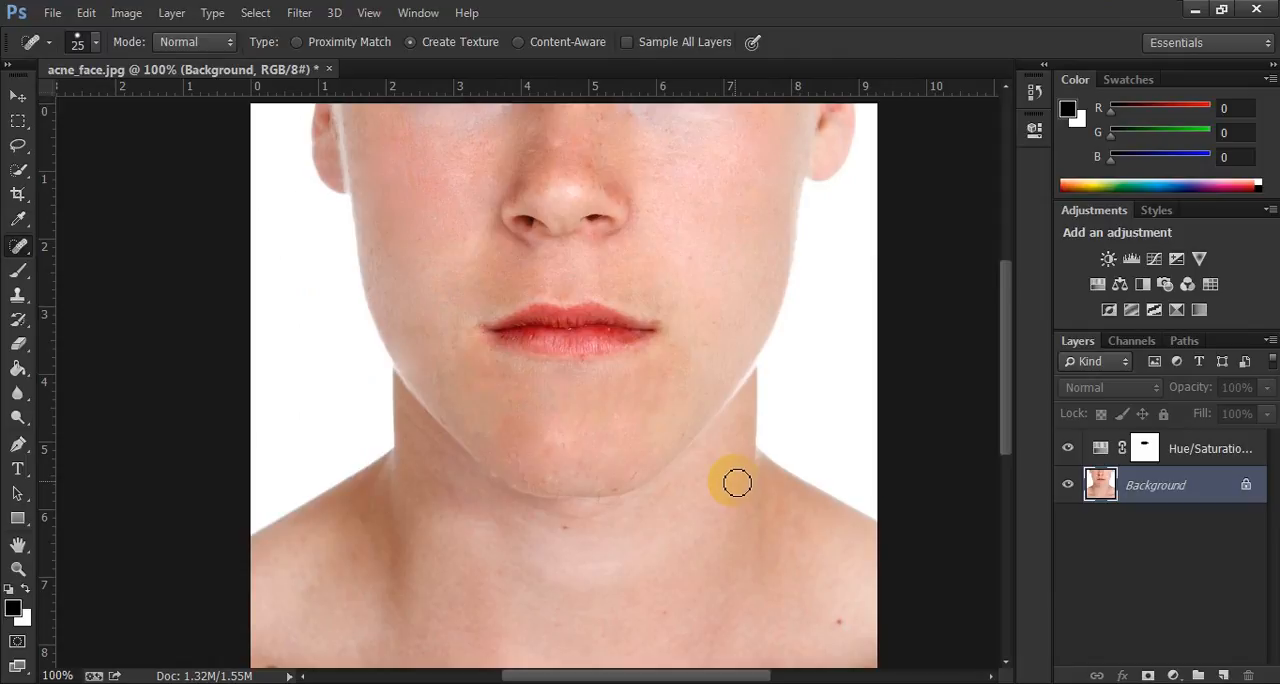
{"action": "left_click", "coordinate": [52, 12]}
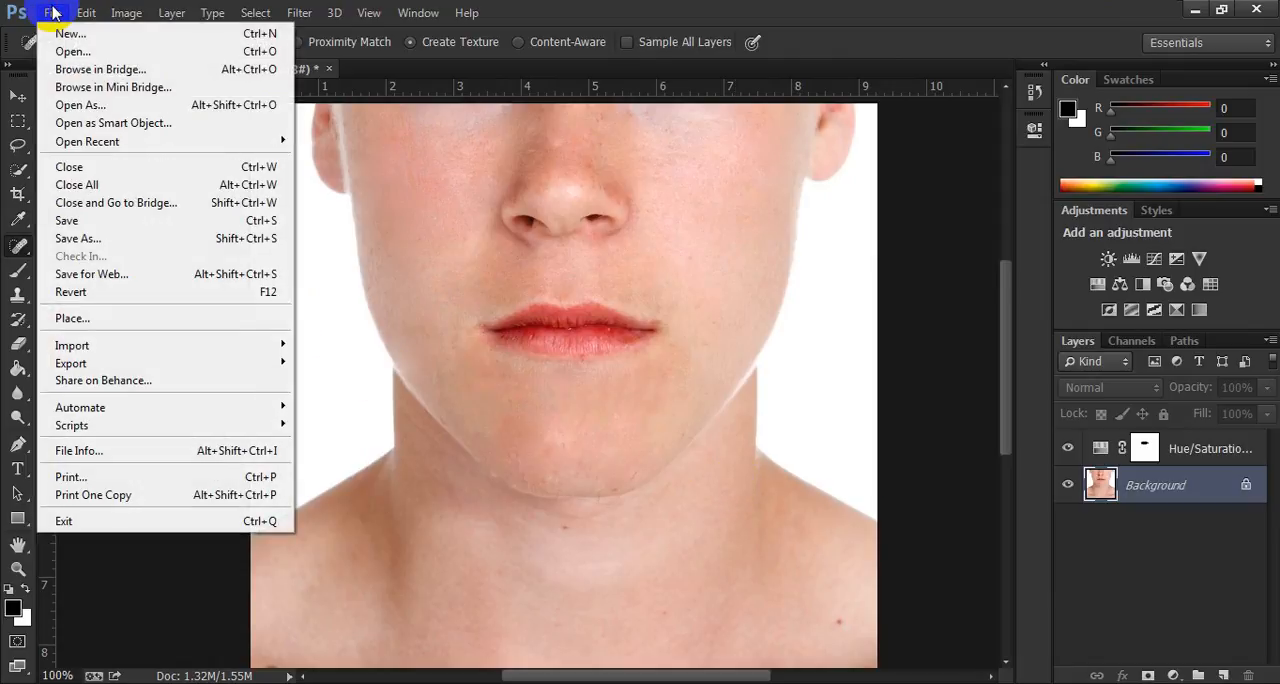
{"action": "left_click", "coordinate": [74, 50]}
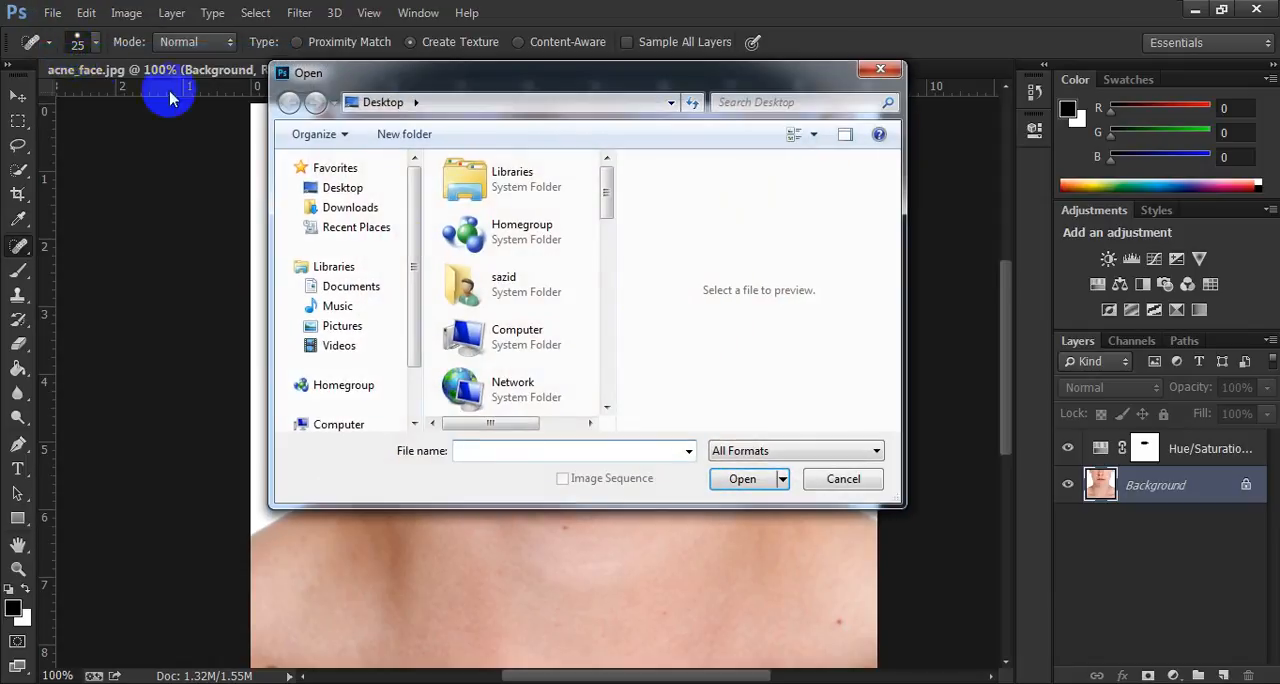
{"action": "scroll", "coordinate": [531, 400], "scroll_direction": "down", "scroll_amount": 10}
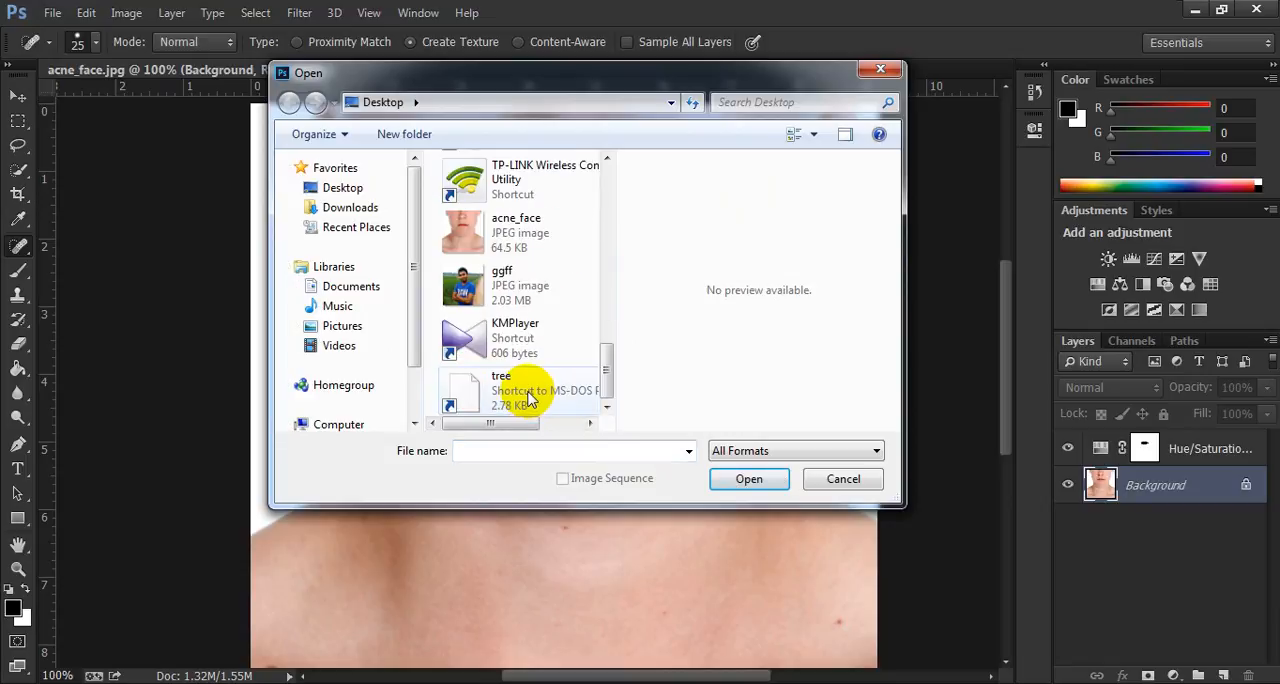
{"action": "left_click", "coordinate": [512, 230]}
{"action": "left_click", "coordinate": [740, 478]}
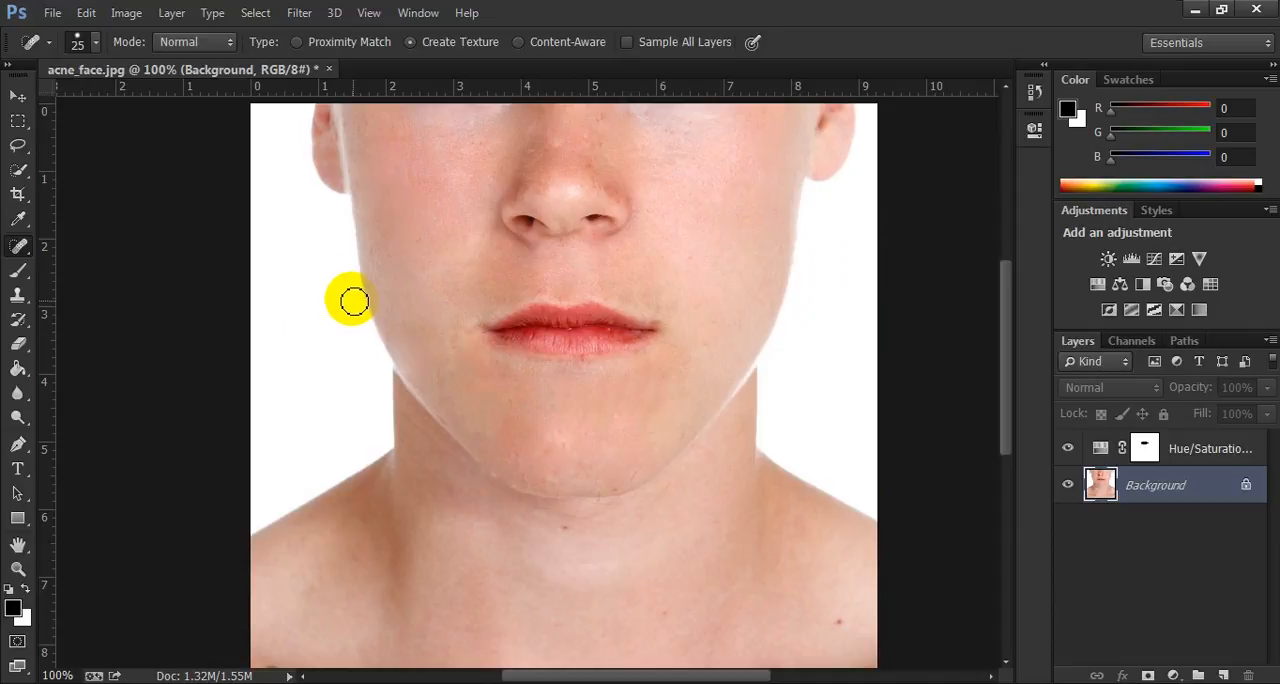
Close the edited acne_face.jpg without saving and reopen the original acne_face image from the Desktop.
{"action": "left_click", "coordinate": [329, 69]}
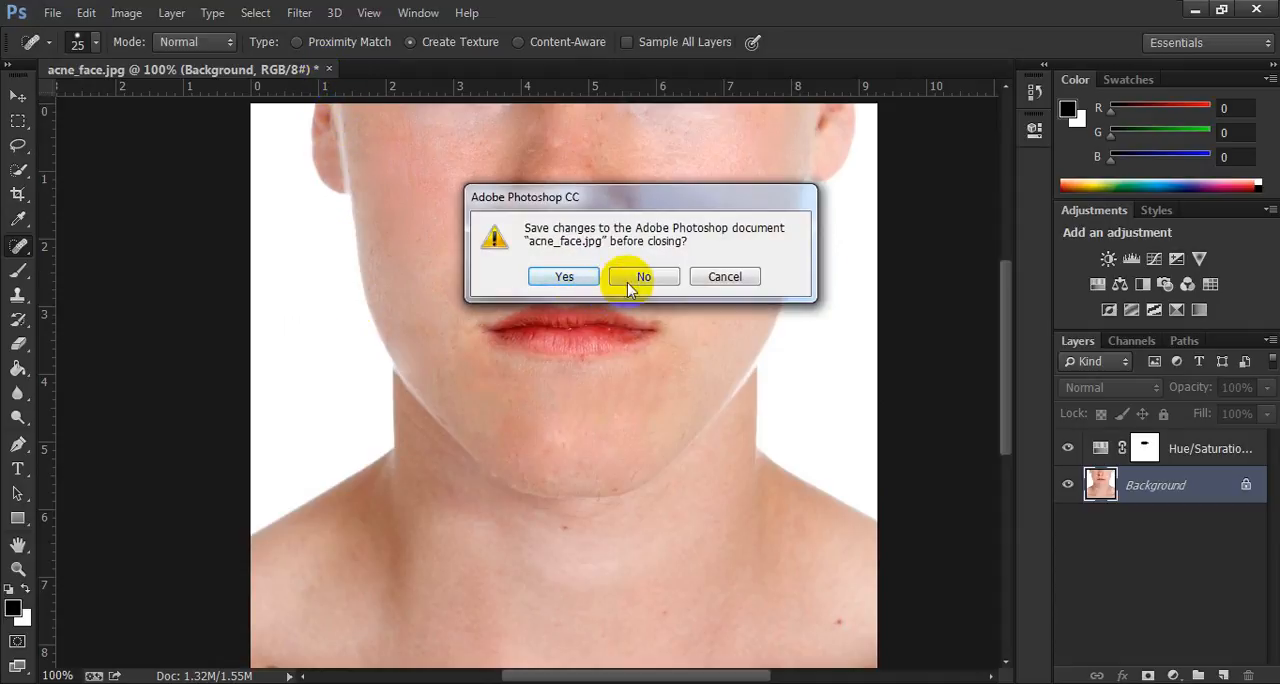
{"action": "left_click", "coordinate": [625, 282]}
{"action": "left_click", "coordinate": [52, 12]}
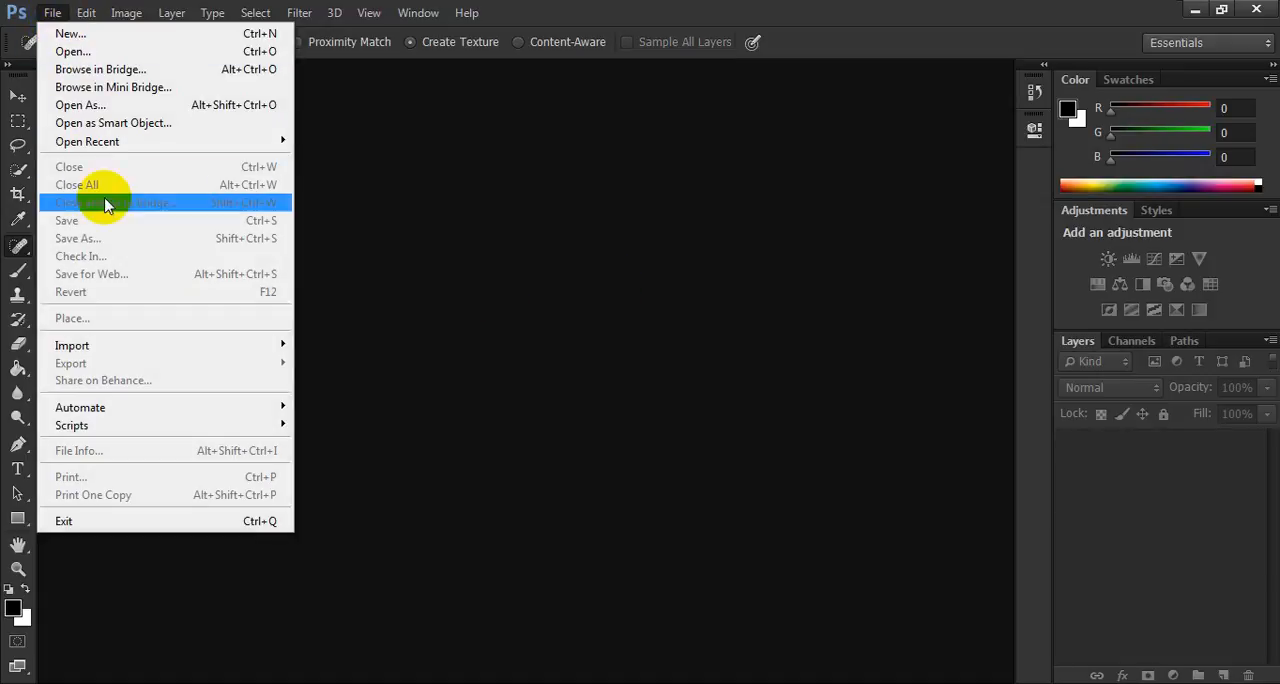
{"action": "left_click", "coordinate": [68, 51]}
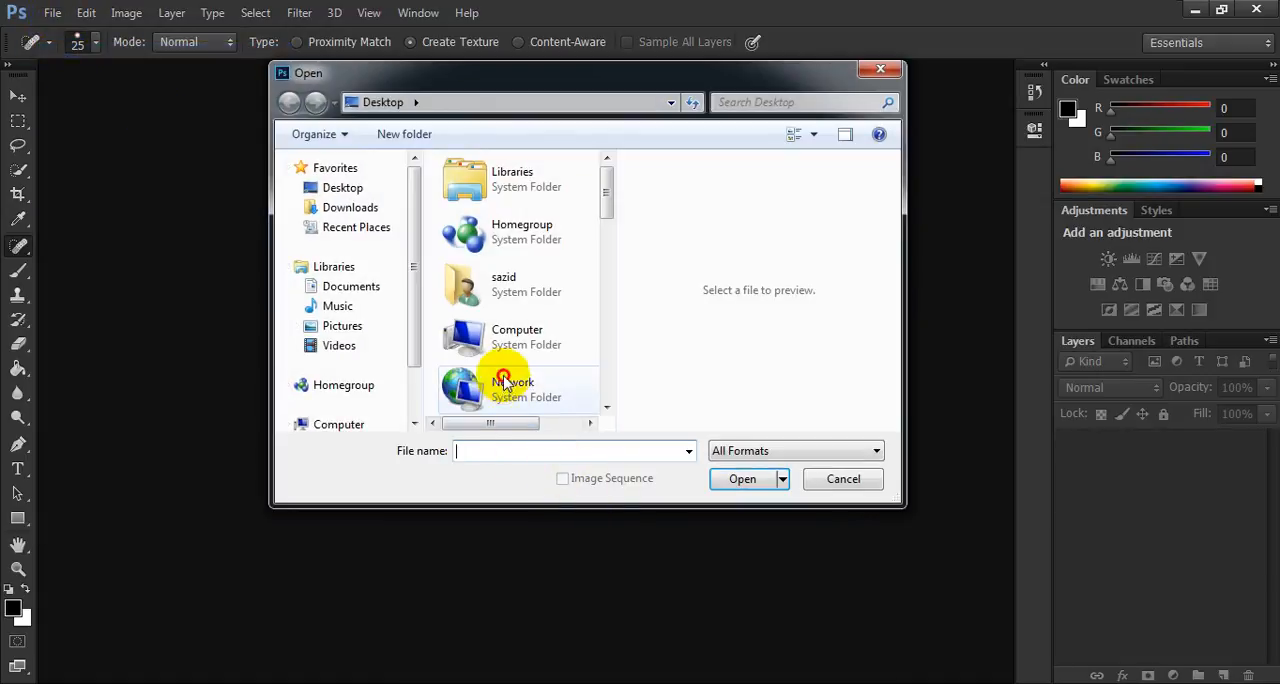
{"action": "scroll", "coordinate": [505, 383], "scroll_direction": "down", "scroll_amount": 5}
{"action": "left_click", "coordinate": [514, 230]}
{"action": "left_click", "coordinate": [741, 479]}
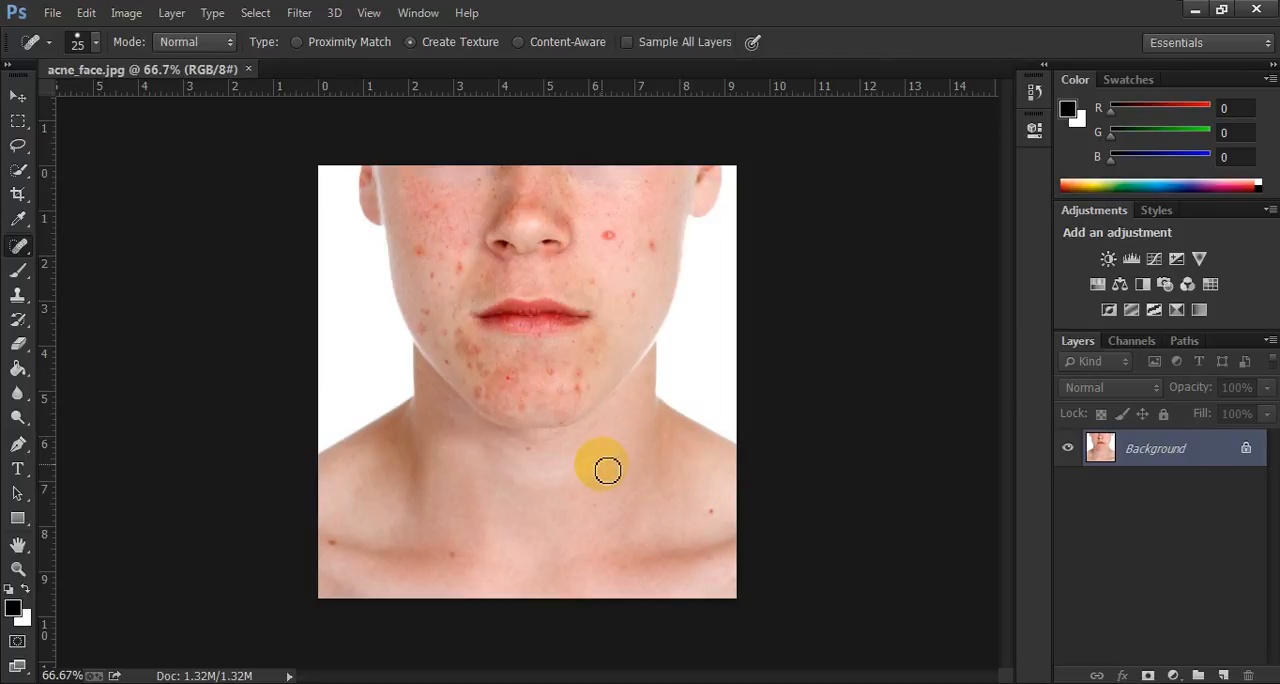
Add a Hue/Saturation adjustment layer above the Background.
{"action": "key", "text": "ctrl+1"}
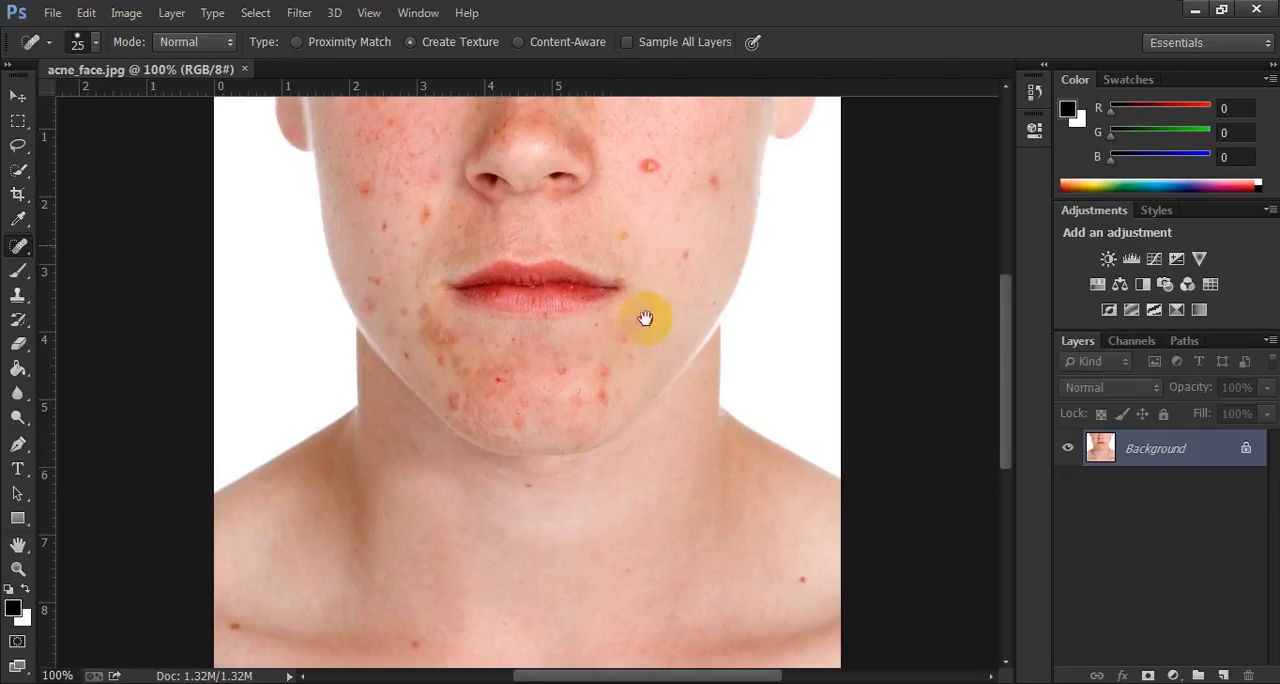
{"action": "left_click_drag", "start_coordinate": [645, 318], "coordinate": [646, 334]}
{"action": "mouse_move", "coordinate": [650, 514]}
{"action": "left_mouse_down"}
{"action": "mouse_move", "coordinate": [650, 458]}
{"action": "mouse_move", "coordinate": [653, 488]}
{"action": "left_mouse_up"}
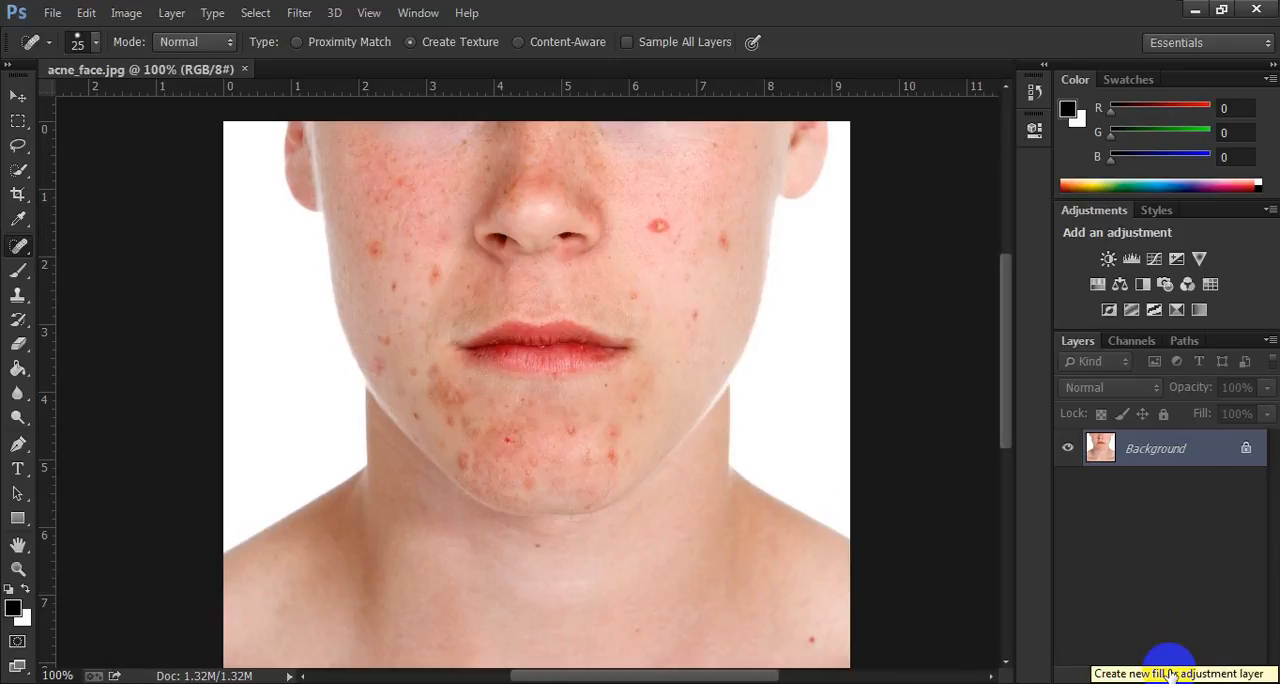
{"action": "left_click", "coordinate": [1173, 676]}
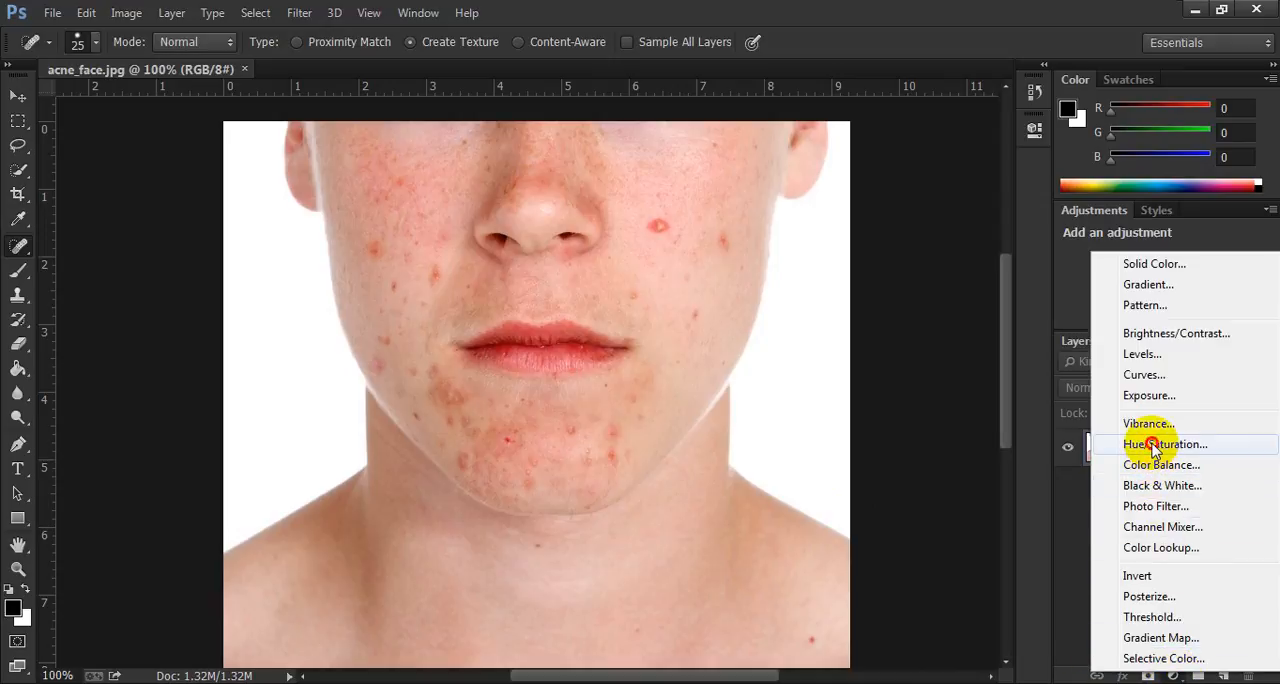
{"action": "left_click", "coordinate": [1155, 446]}
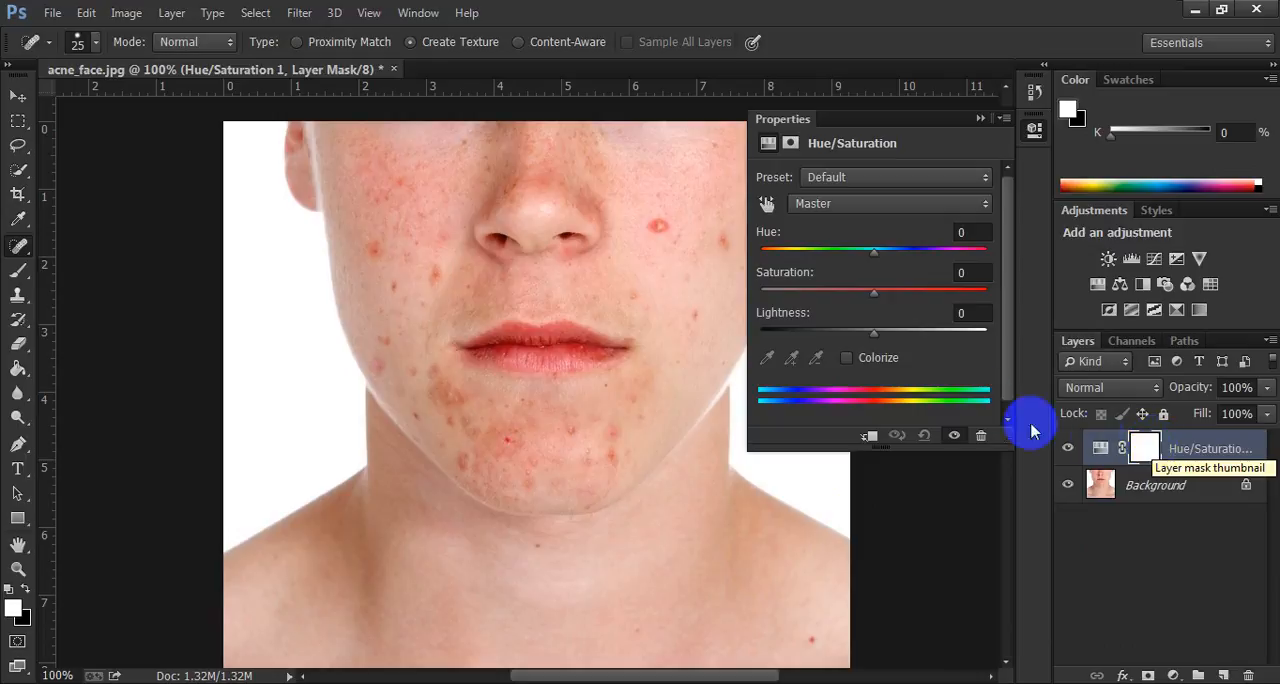
Target the Reds in the Hue/Saturation adjustment and exaggerate them with hue +109 and saturation +64.
{"action": "left_click", "coordinate": [829, 210]}
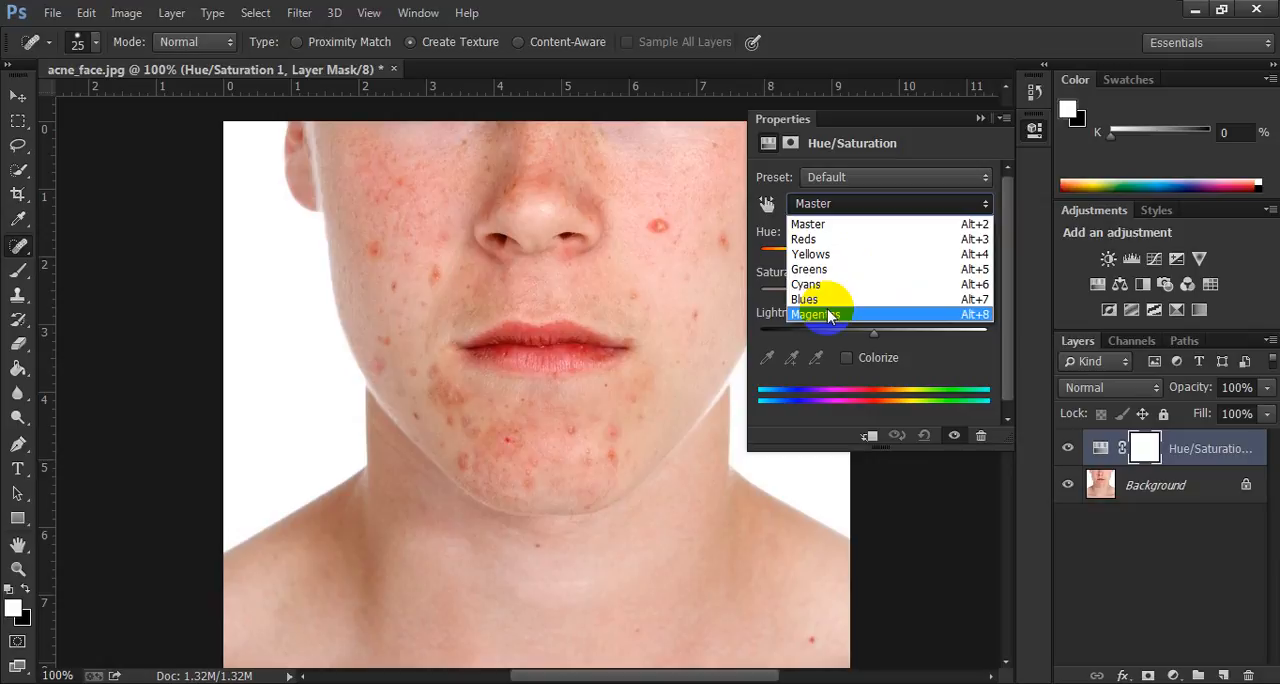
{"action": "left_click", "coordinate": [815, 242]}
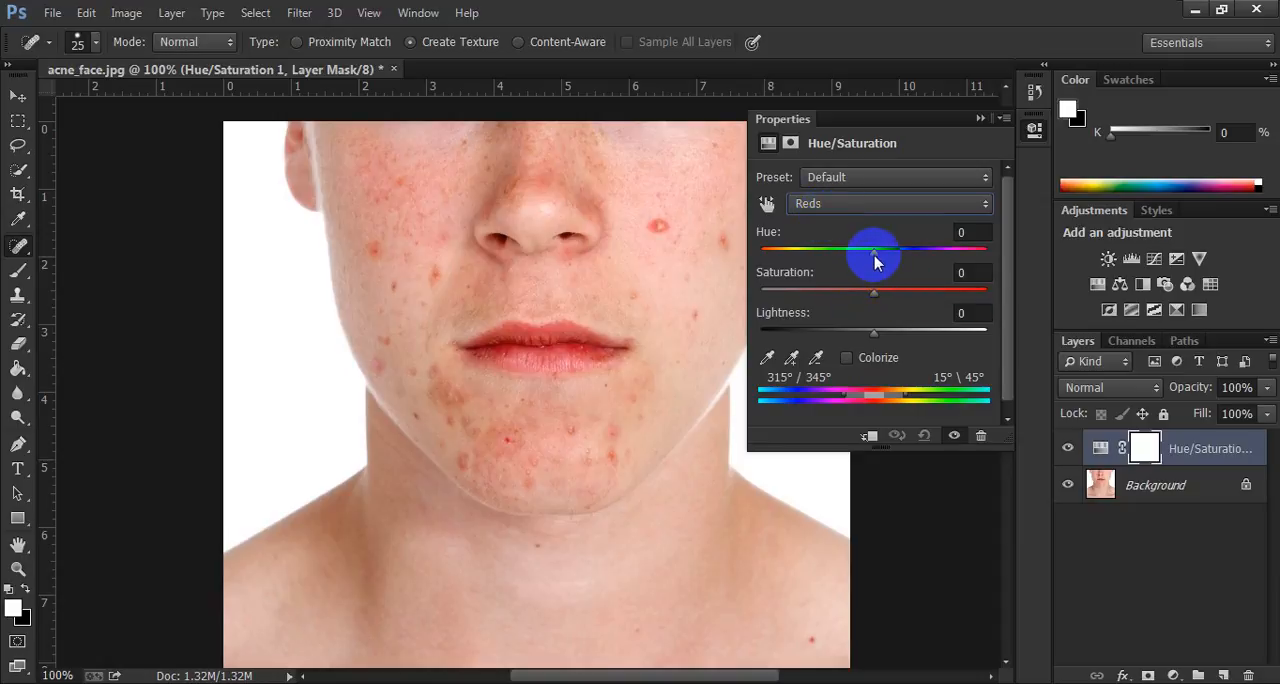
{"action": "left_click_drag", "start_coordinate": [876, 258], "coordinate": [955, 257]}
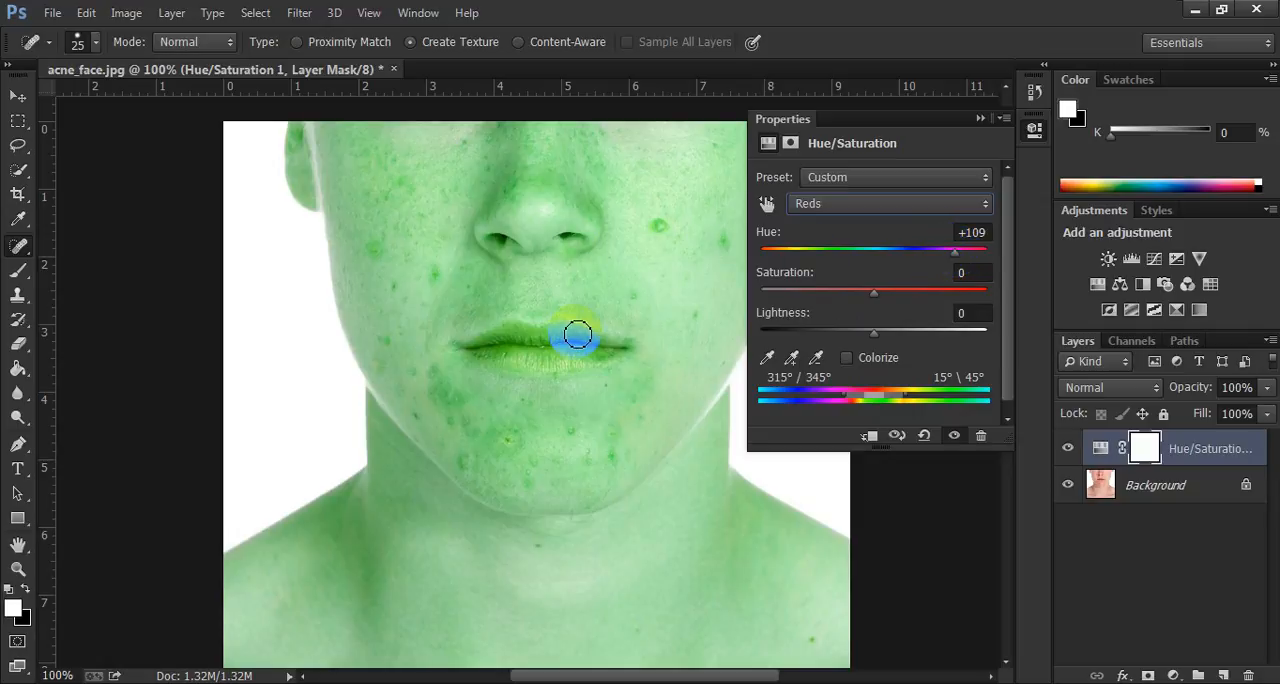
{"action": "left_click_drag", "start_coordinate": [872, 291], "coordinate": [950, 300]}
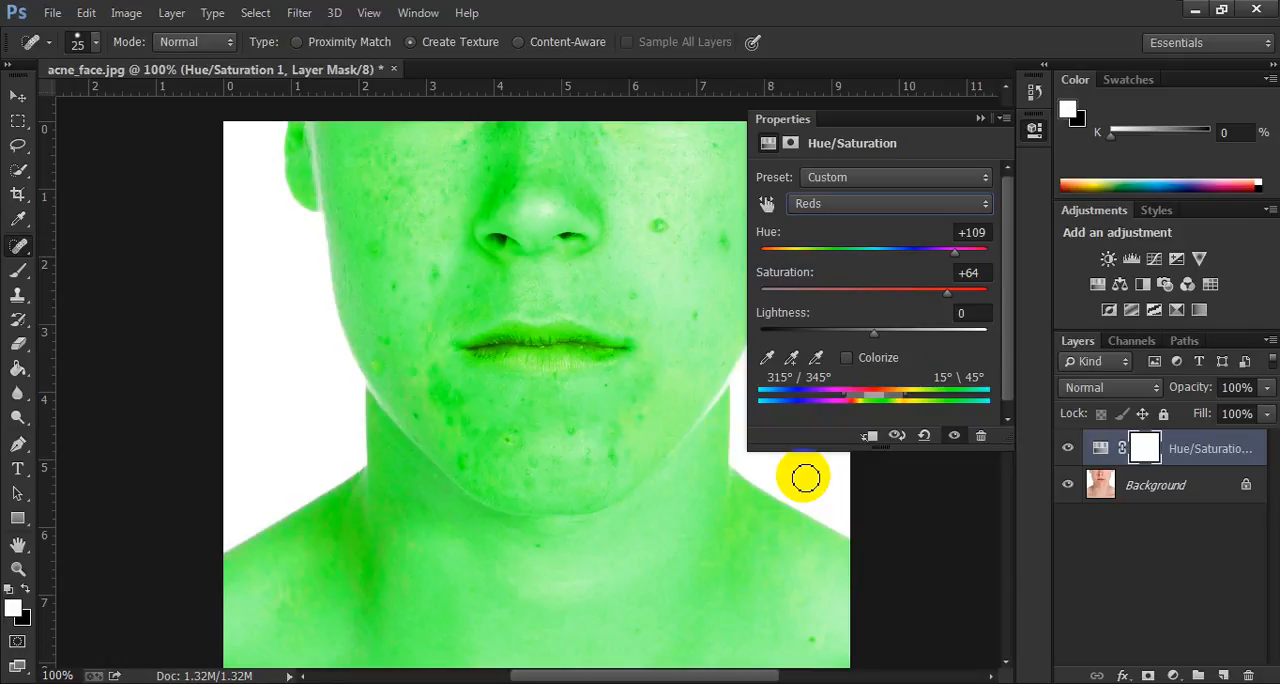
Shift the affected colour range to 273°/303° – 333°\2° so the adjustment covers mainly the lips.
{"action": "mouse_move", "coordinate": [855, 396]}
{"action": "left_mouse_down"}
{"action": "mouse_move", "coordinate": [834, 400]}
{"action": "mouse_move", "coordinate": [872, 398]}
{"action": "left_mouse_up"}
{"action": "left_click_drag", "start_coordinate": [864, 400], "coordinate": [850, 400]}
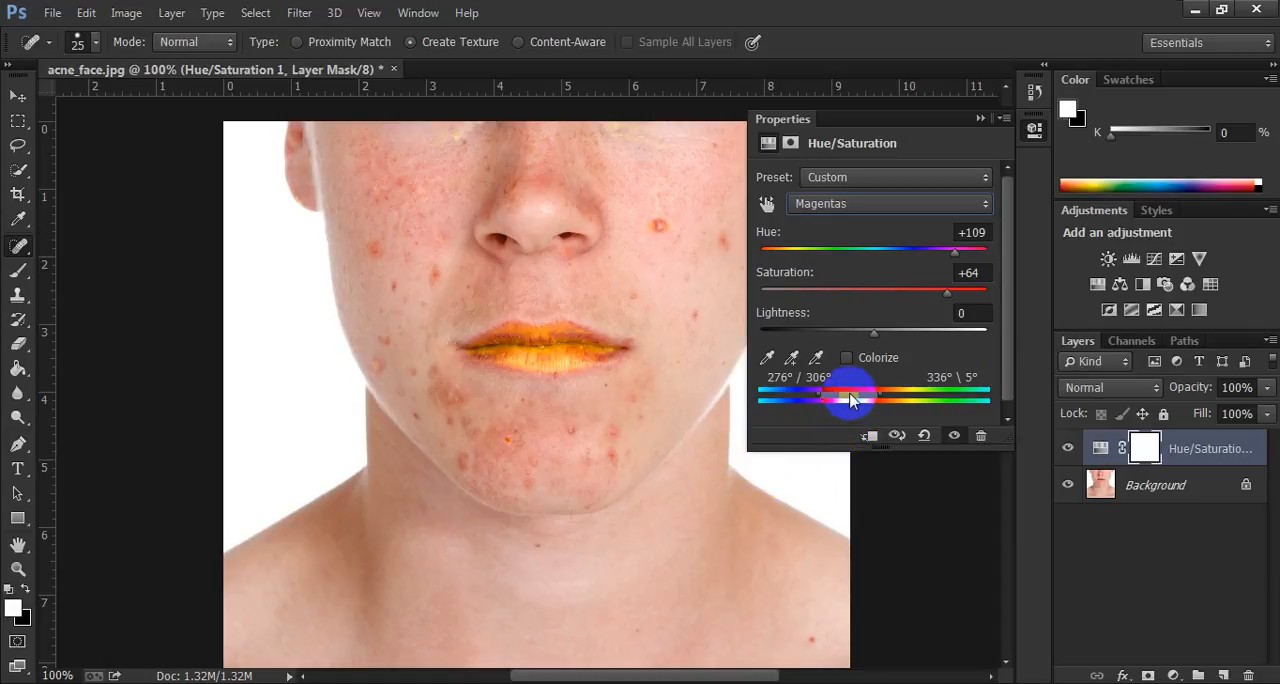
{"action": "left_click_drag", "start_coordinate": [851, 400], "coordinate": [849, 400]}
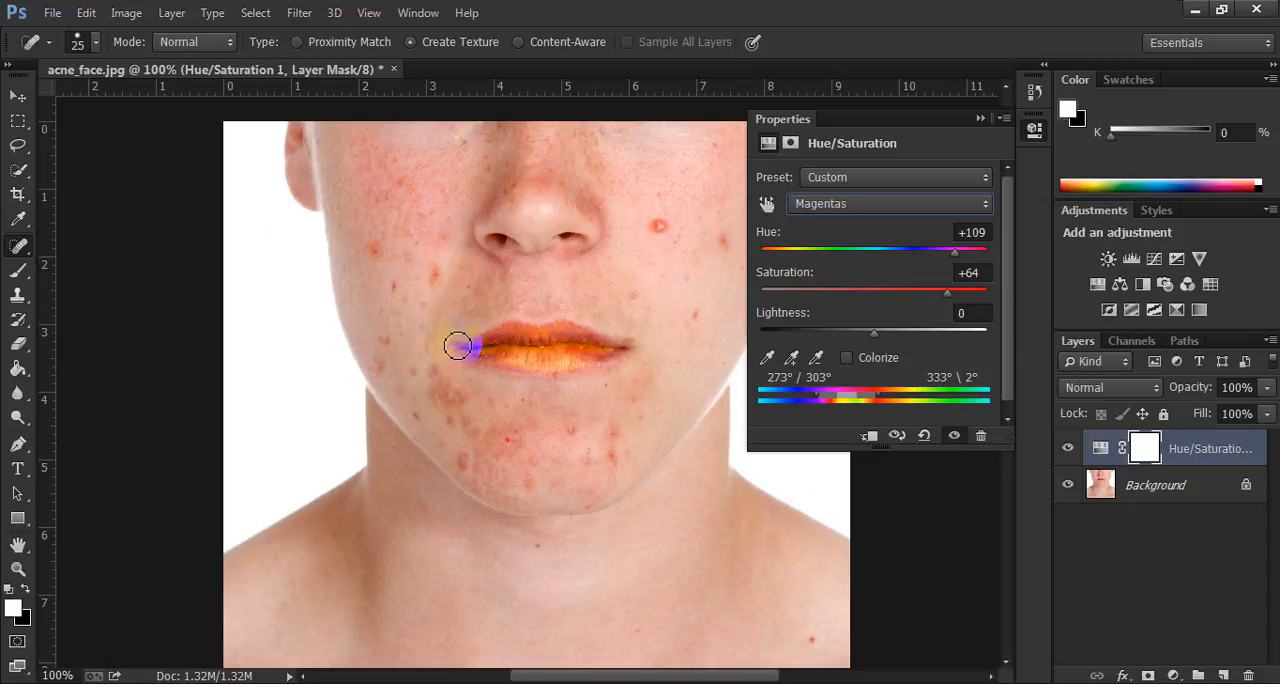
Reset the hue and saturation to 0, raise the lightness to +68, and collapse the adjustment's properties.
{"action": "left_click", "coordinate": [963, 313]}
{"action": "left_click", "coordinate": [967, 272]}
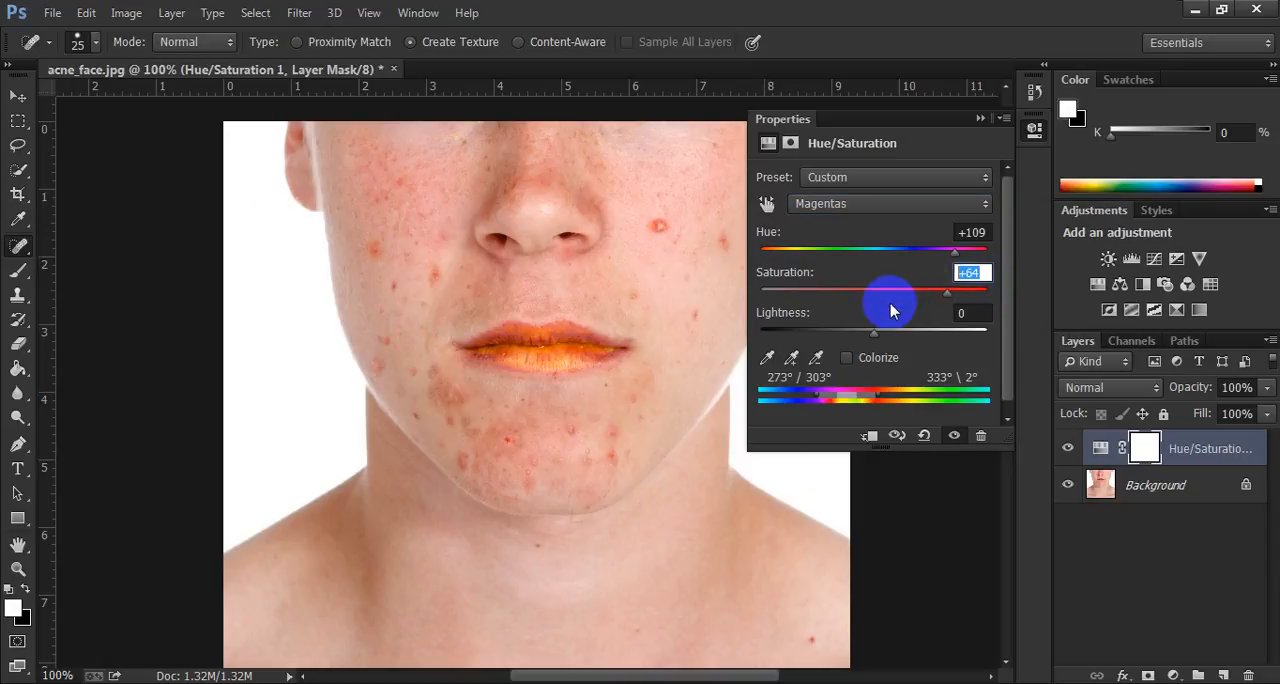
{"action": "type", "text": "0"}
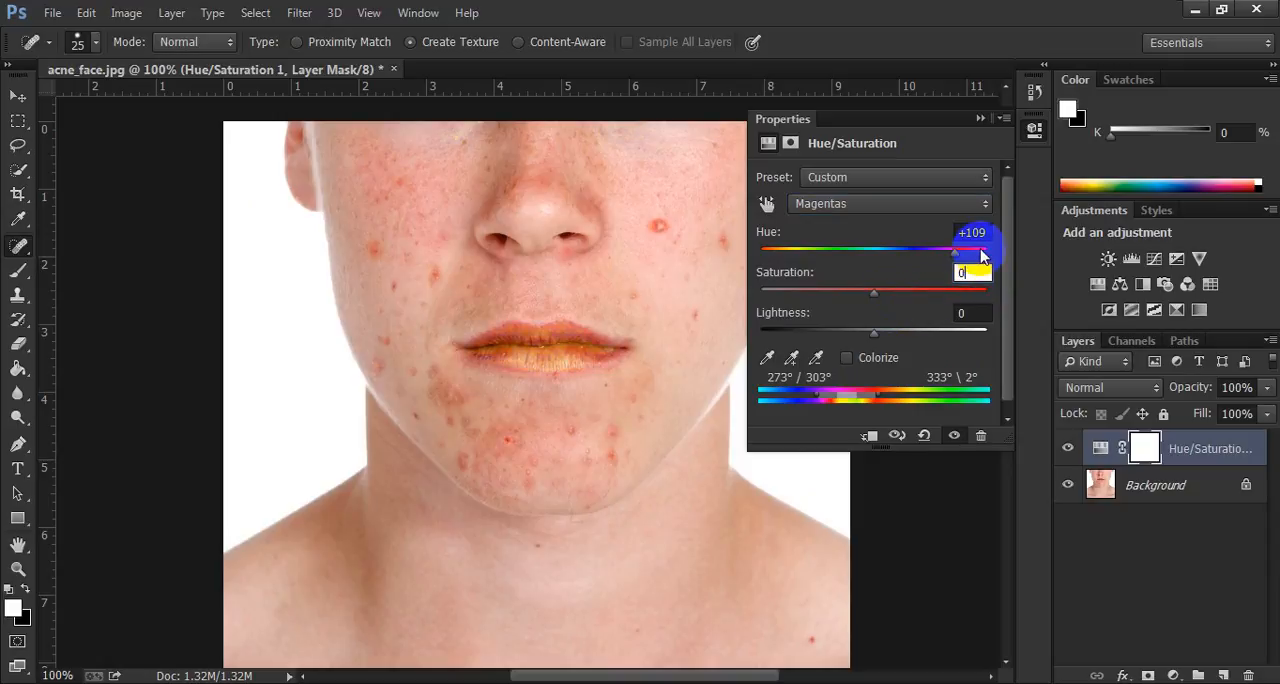
{"action": "left_click", "coordinate": [971, 236]}
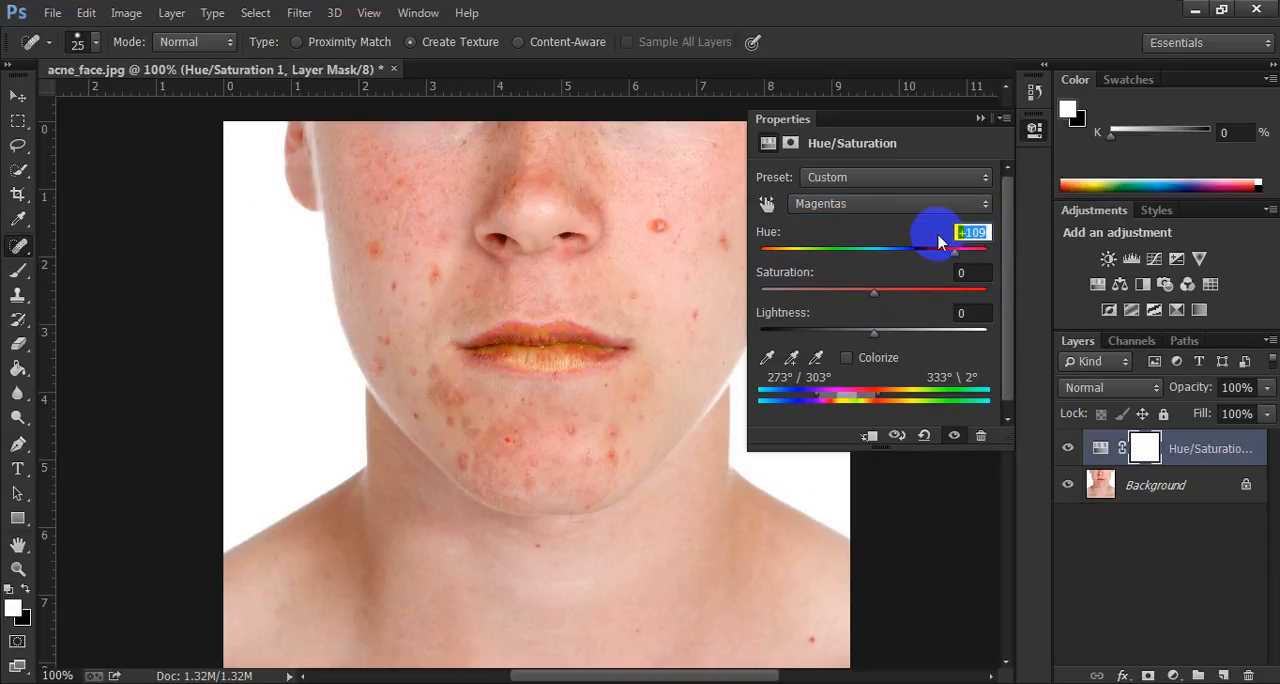
{"action": "type", "text": "0"}
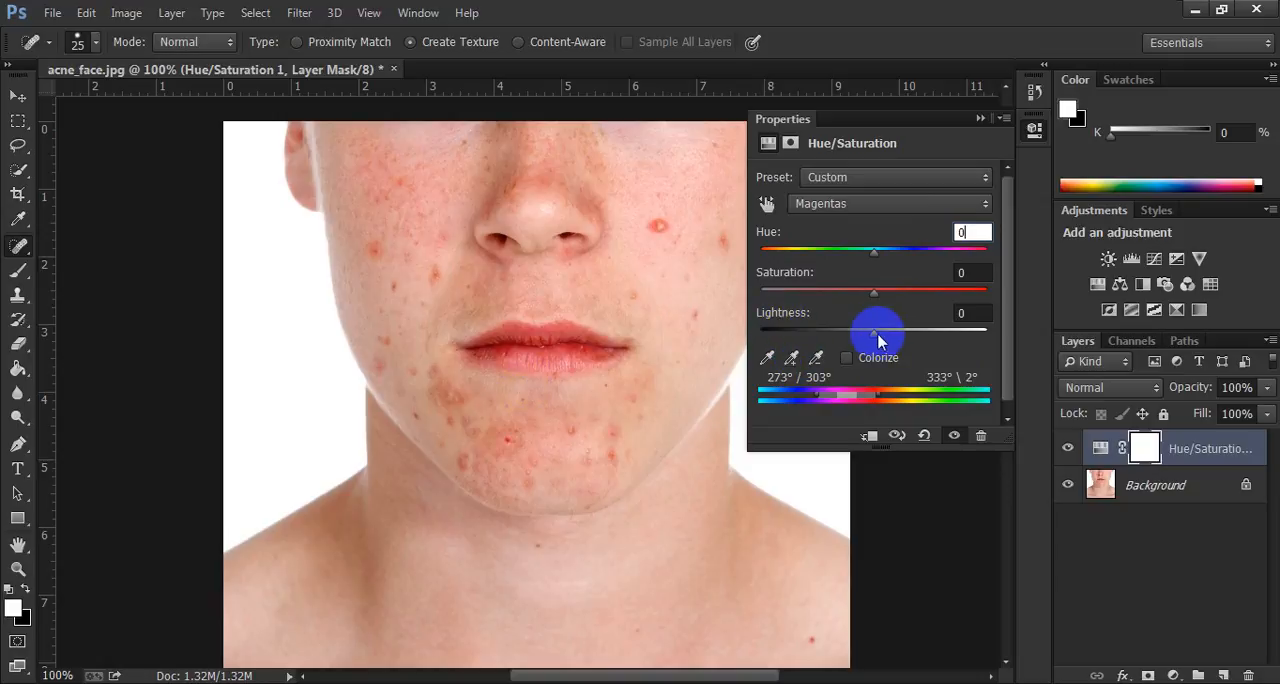
{"action": "left_click_drag", "start_coordinate": [880, 338], "coordinate": [952, 340]}
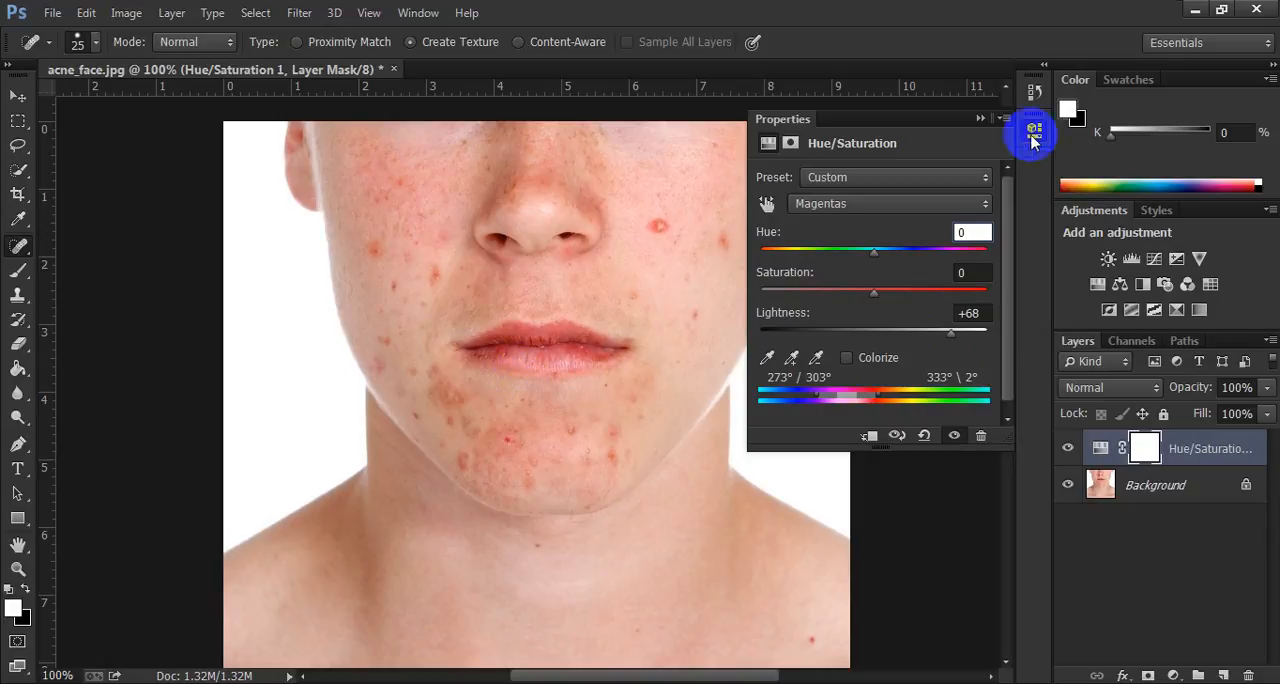
{"action": "left_click", "coordinate": [981, 119]}
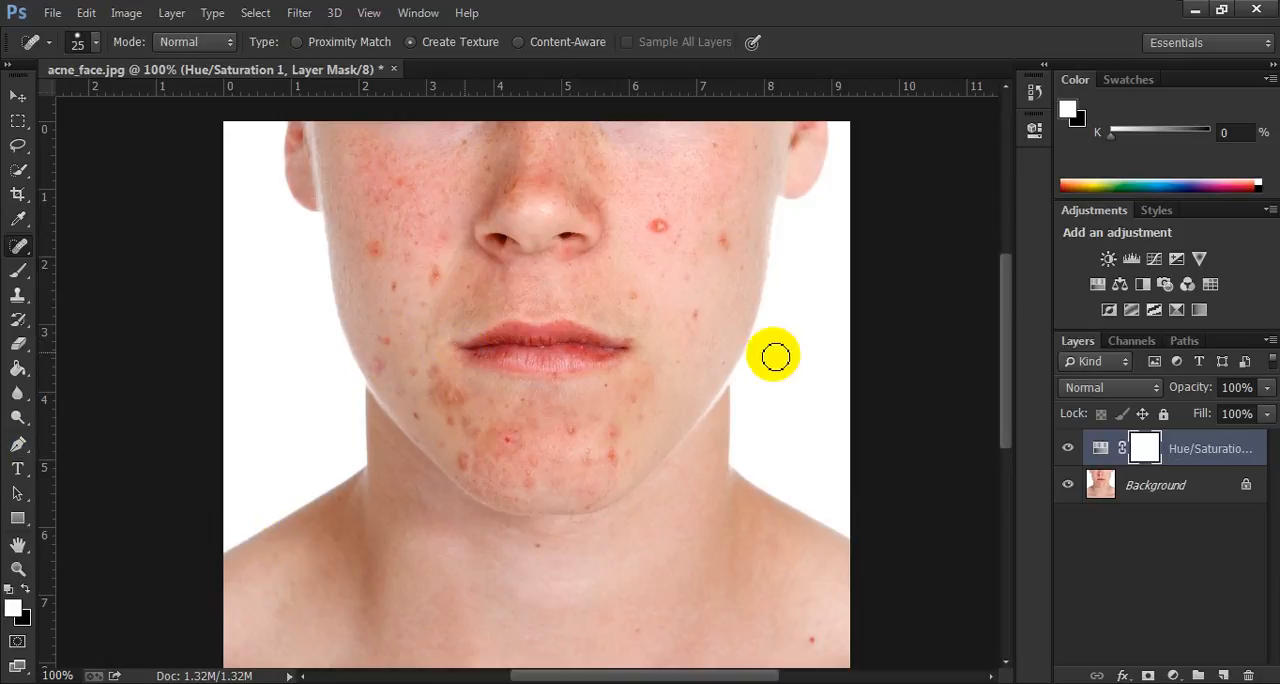
Erase the Hue/Saturation layer mask over the lips with a 30 px Eraser brush.
{"action": "left_click", "coordinate": [1146, 448]}
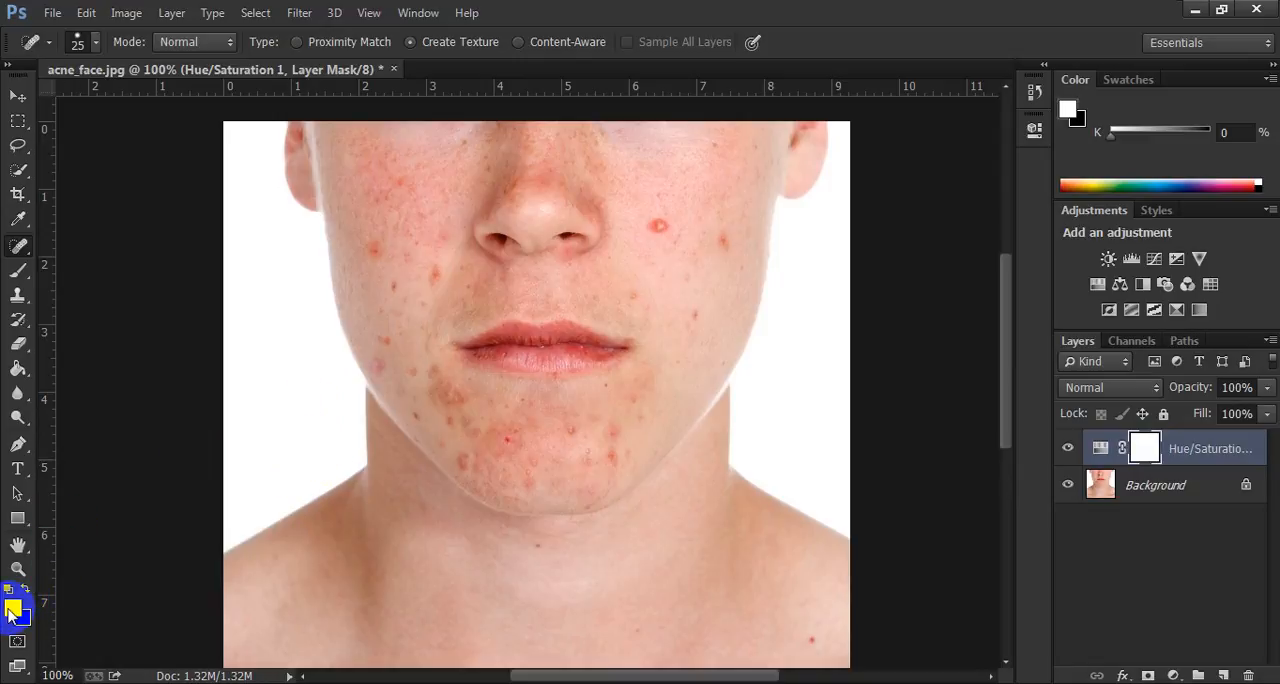
{"action": "left_click", "coordinate": [18, 343]}
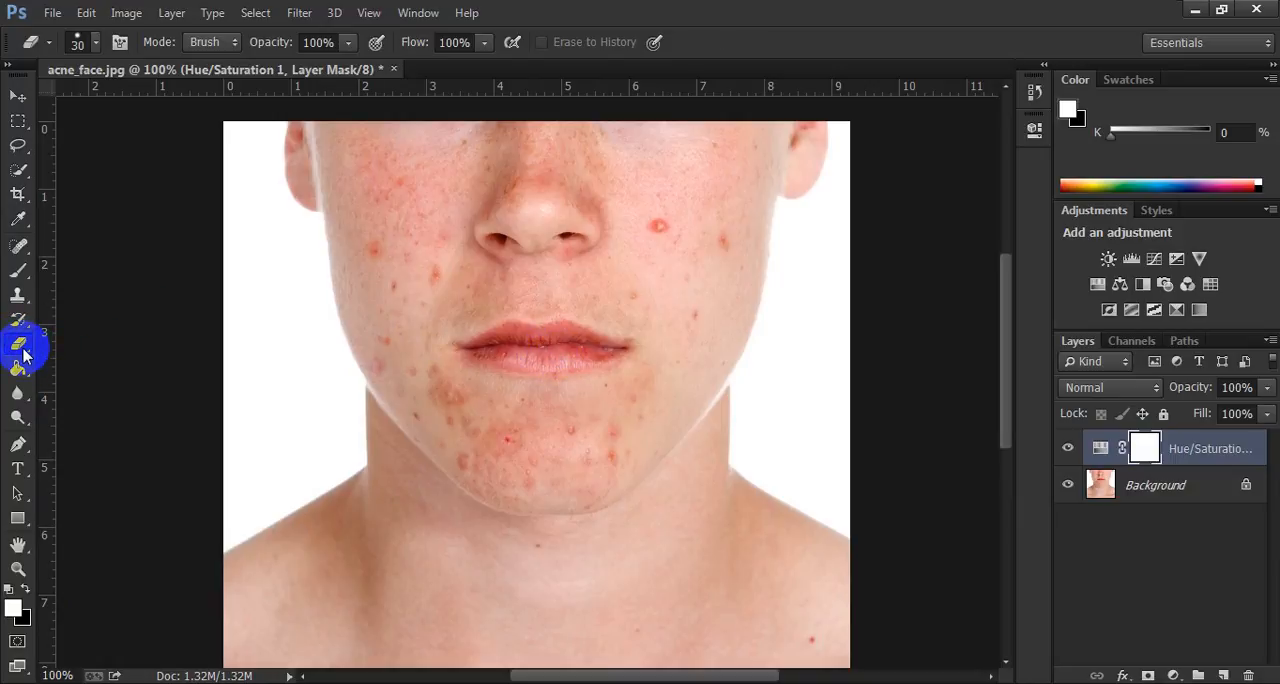
{"action": "mouse_move", "coordinate": [614, 342]}
{"action": "left_mouse_down"}
{"action": "mouse_move", "coordinate": [493, 353]}
{"action": "mouse_move", "coordinate": [602, 352]}
{"action": "mouse_move", "coordinate": [507, 337]}
{"action": "mouse_move", "coordinate": [480, 349]}
{"action": "mouse_move", "coordinate": [553, 334]}
{"action": "mouse_move", "coordinate": [565, 334]}
{"action": "mouse_move", "coordinate": [532, 352]}
{"action": "mouse_move", "coordinate": [623, 347]}
{"action": "mouse_move", "coordinate": [471, 346]}
{"action": "mouse_move", "coordinate": [600, 343]}
{"action": "left_mouse_up"}
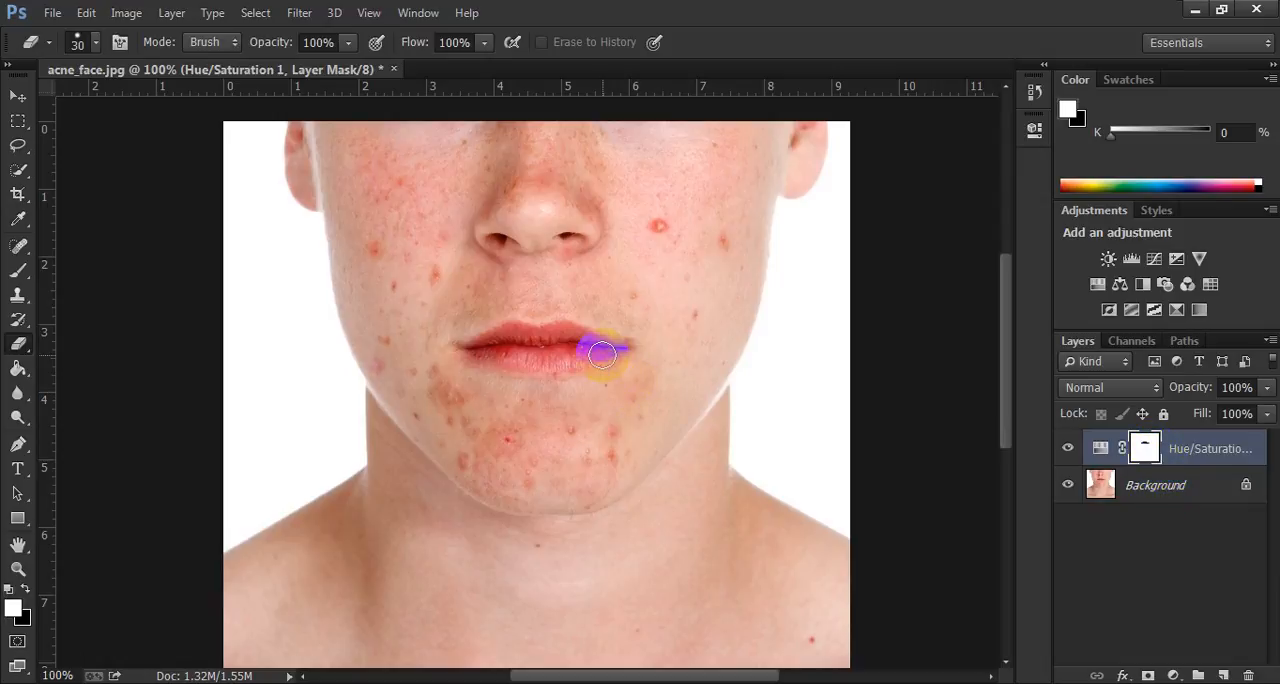
{"action": "mouse_move", "coordinate": [555, 341]}
{"action": "left_mouse_down"}
{"action": "mouse_move", "coordinate": [482, 348]}
{"action": "mouse_move", "coordinate": [615, 343]}
{"action": "left_mouse_up"}
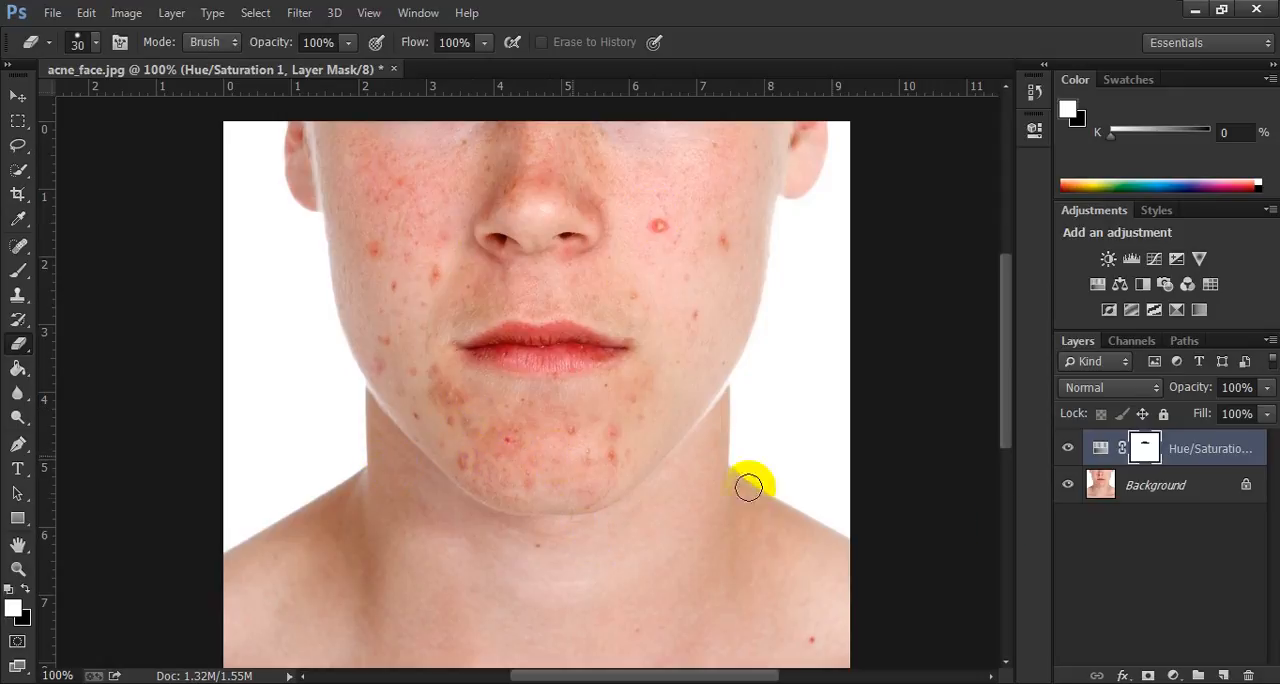
Select the Background layer and set up the Spot Healing Brush with the Content-Aware type and a 30 px brush.
{"action": "left_click", "coordinate": [1200, 495]}
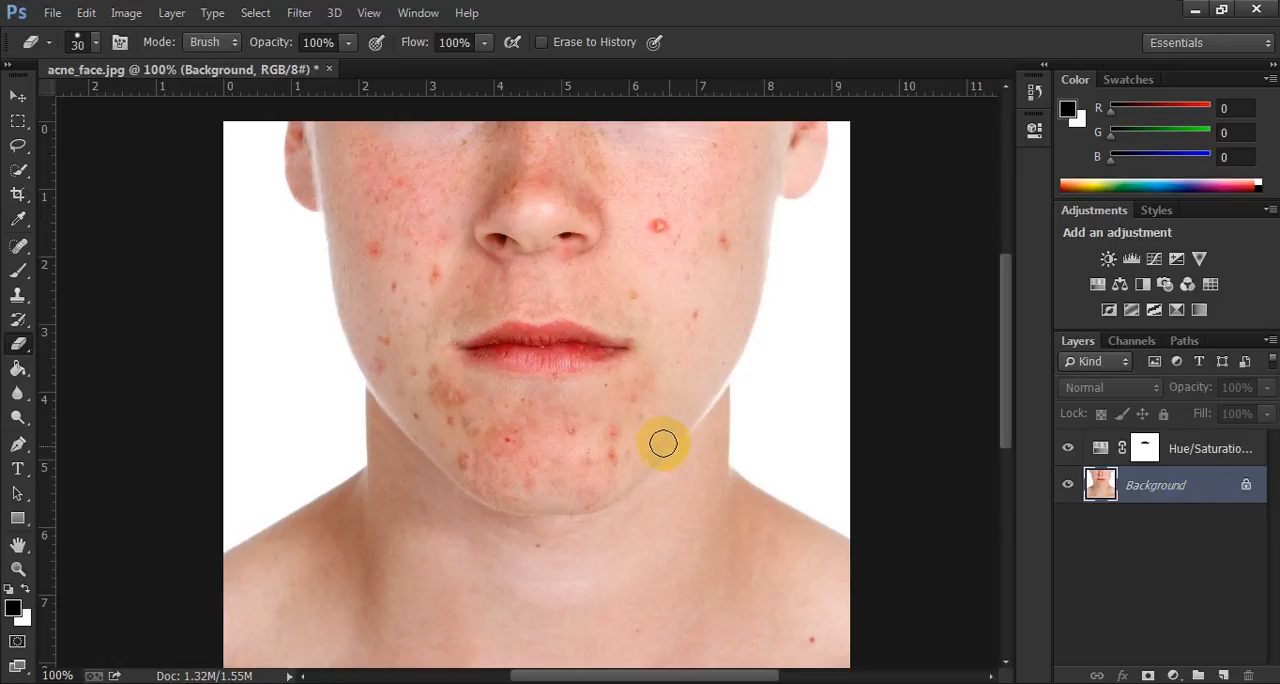
{"action": "left_click", "coordinate": [24, 252]}
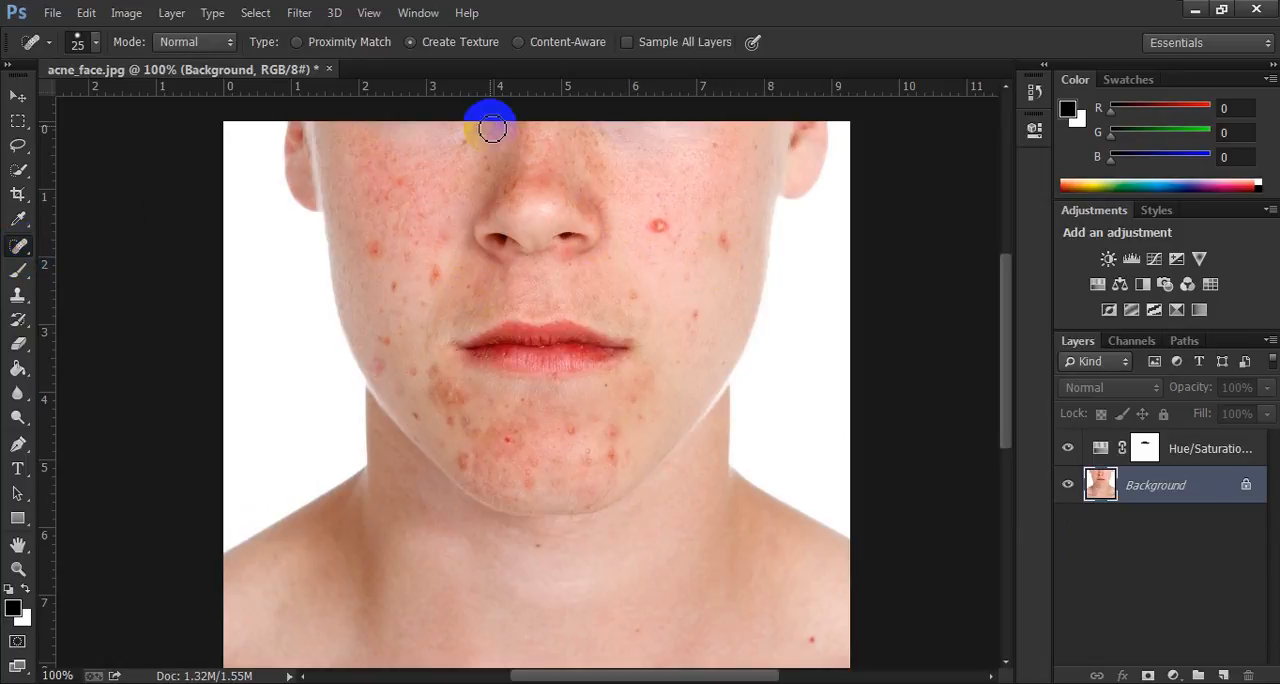
{"action": "left_click", "coordinate": [518, 44]}
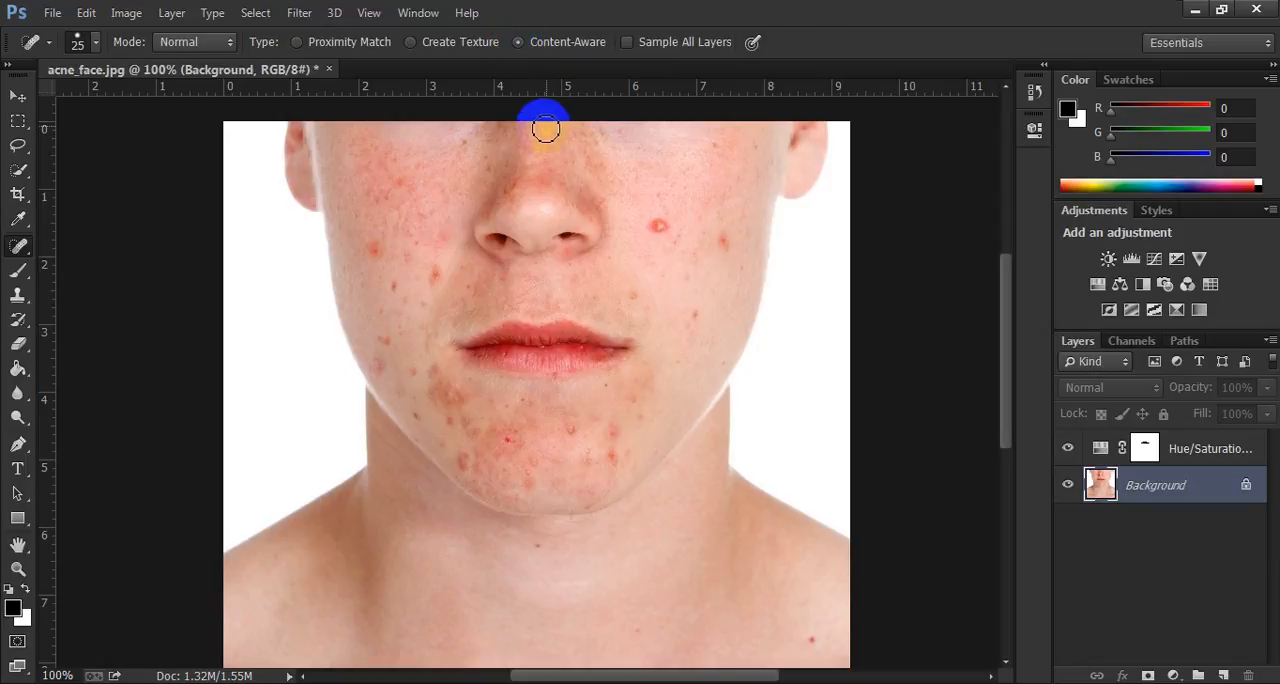
{"action": "left_click_drag", "start_coordinate": [607, 343], "coordinate": [618, 334]}
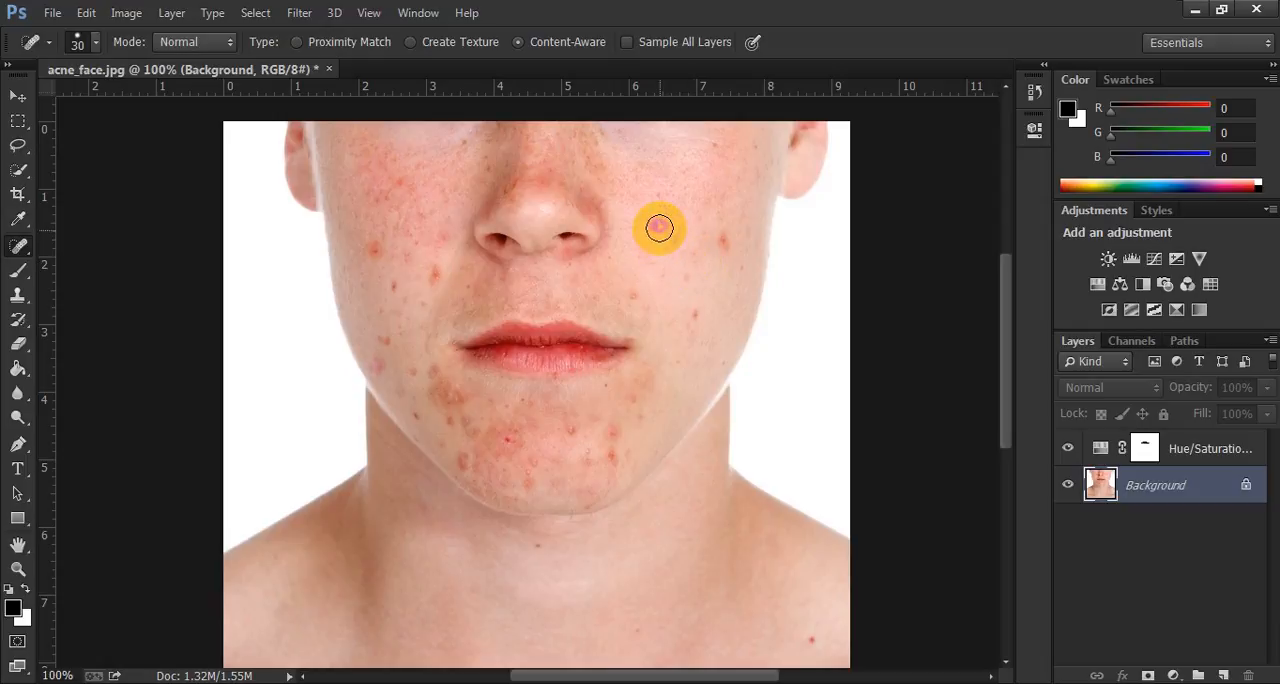
Heal the prominent red pimples on the image's right cheek and along the right side of the chin.
{"action": "left_click", "coordinate": [659, 228]}
{"action": "left_click", "coordinate": [719, 239]}
{"action": "left_click", "coordinate": [697, 311]}
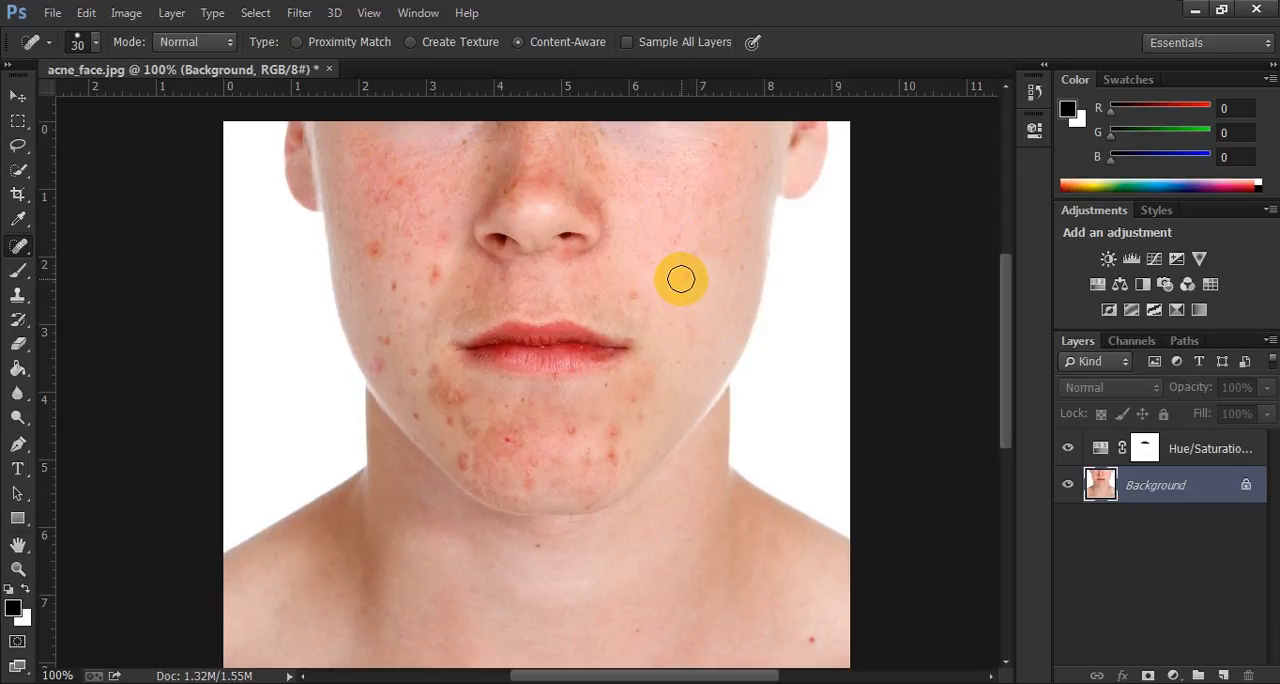
{"action": "left_click", "coordinate": [640, 415]}
{"action": "left_click", "coordinate": [618, 432]}
{"action": "left_click", "coordinate": [614, 461]}
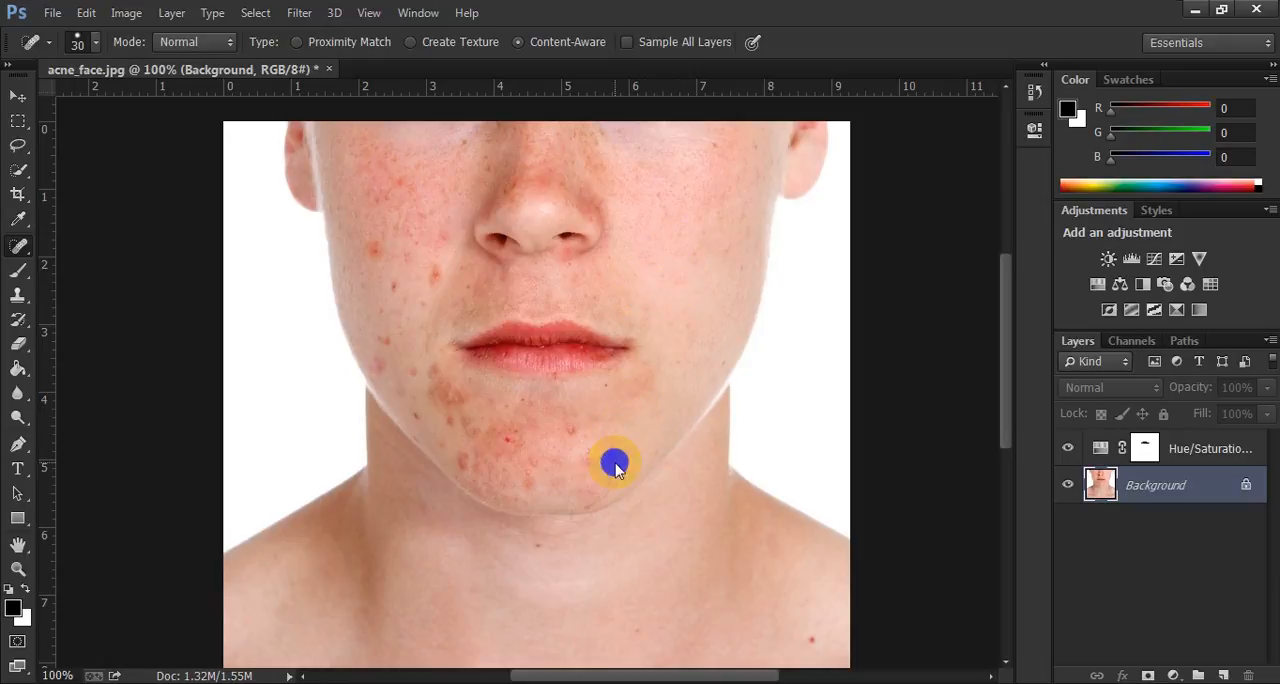
Heal the pimples across the middle of the chin and the dark blotches below the left mouth corner.
{"action": "left_click", "coordinate": [573, 427]}
{"action": "left_click", "coordinate": [509, 437]}
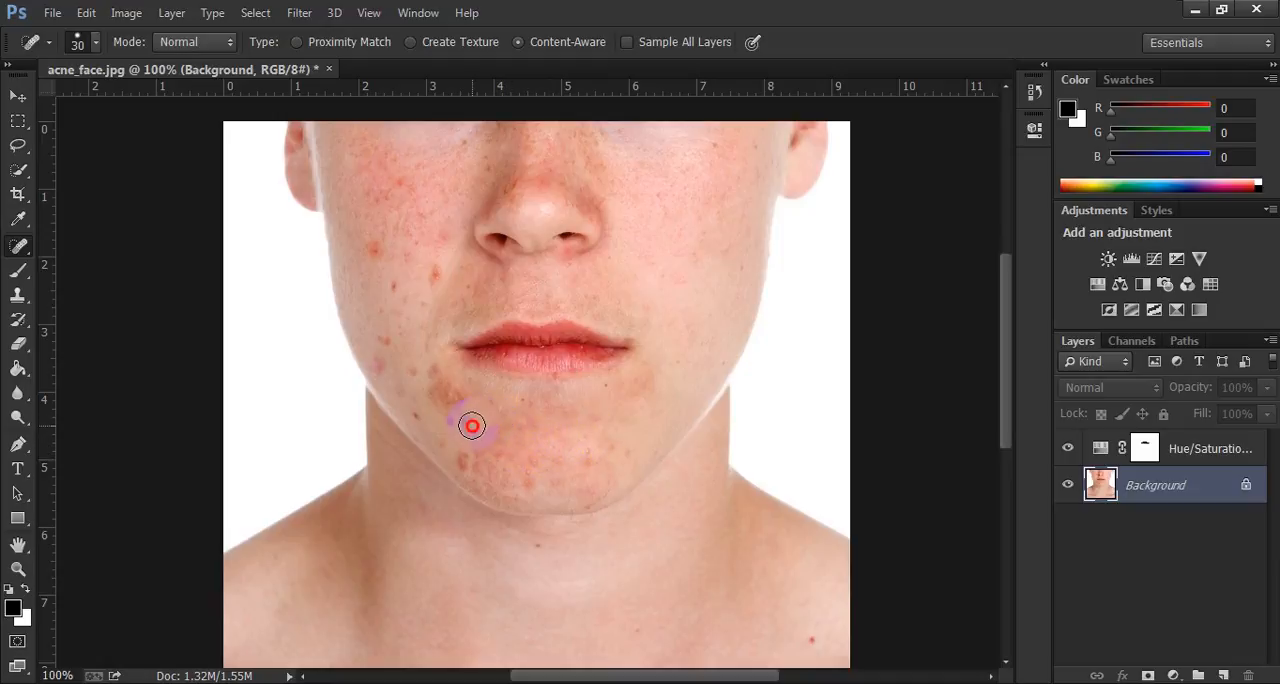
{"action": "left_click", "coordinate": [454, 397]}
{"action": "left_click", "coordinate": [434, 370]}
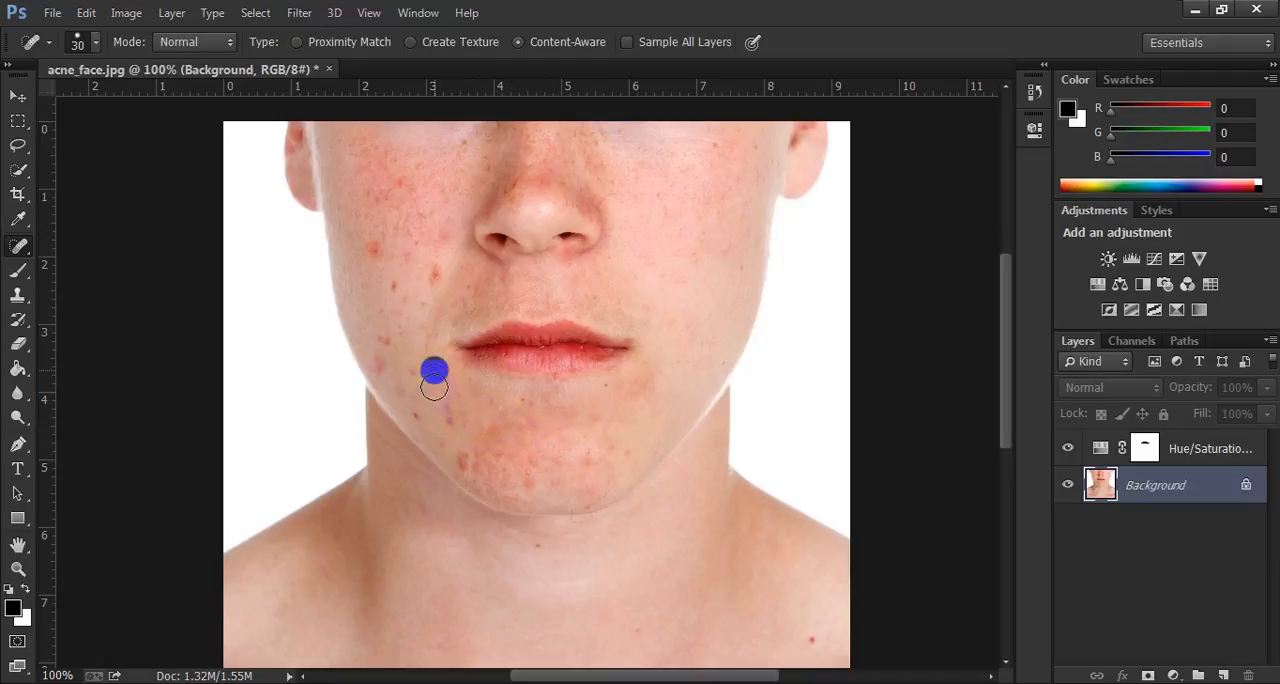
{"action": "left_click", "coordinate": [446, 420]}
{"action": "left_click", "coordinate": [462, 457]}
{"action": "left_click", "coordinate": [500, 455]}
{"action": "left_click", "coordinate": [586, 461]}
{"action": "left_click", "coordinate": [527, 462]}
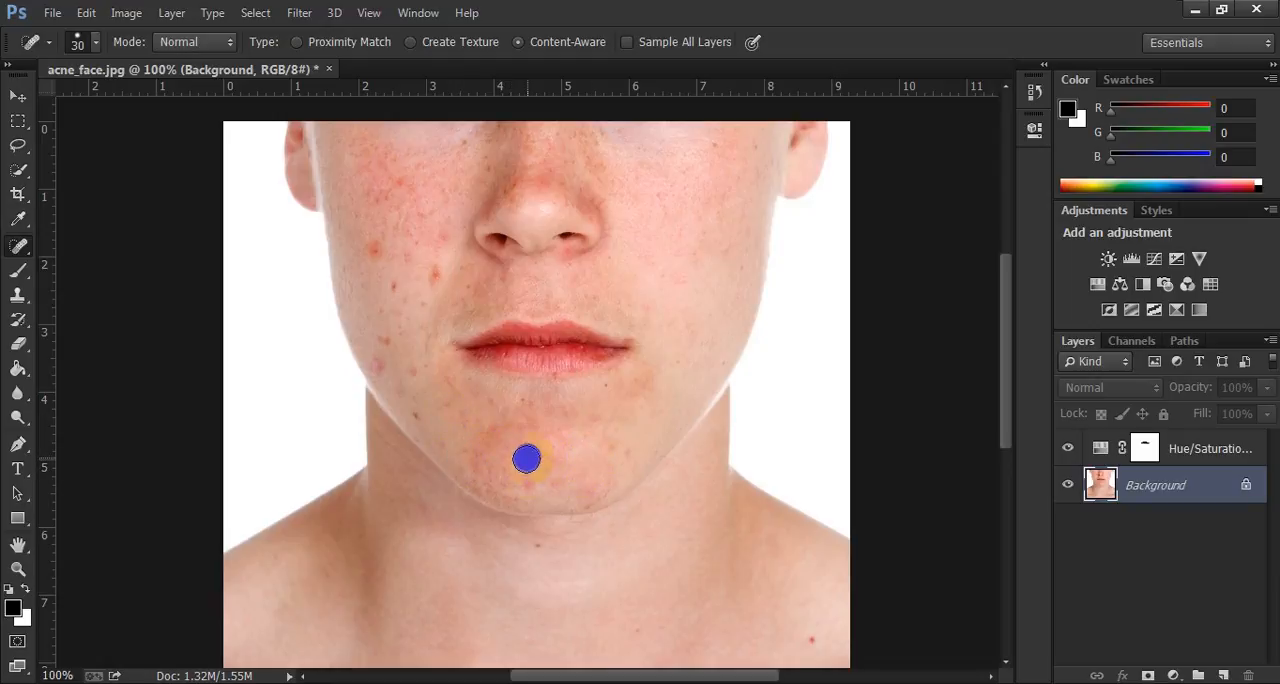
Heal the blemishes along the image's left jaw and lower left cheek.
{"action": "left_click", "coordinate": [417, 372]}
{"action": "left_click", "coordinate": [368, 366]}
{"action": "left_click", "coordinate": [379, 344]}
{"action": "left_click", "coordinate": [389, 283]}
{"action": "left_click", "coordinate": [434, 273]}
{"action": "left_click", "coordinate": [372, 250]}
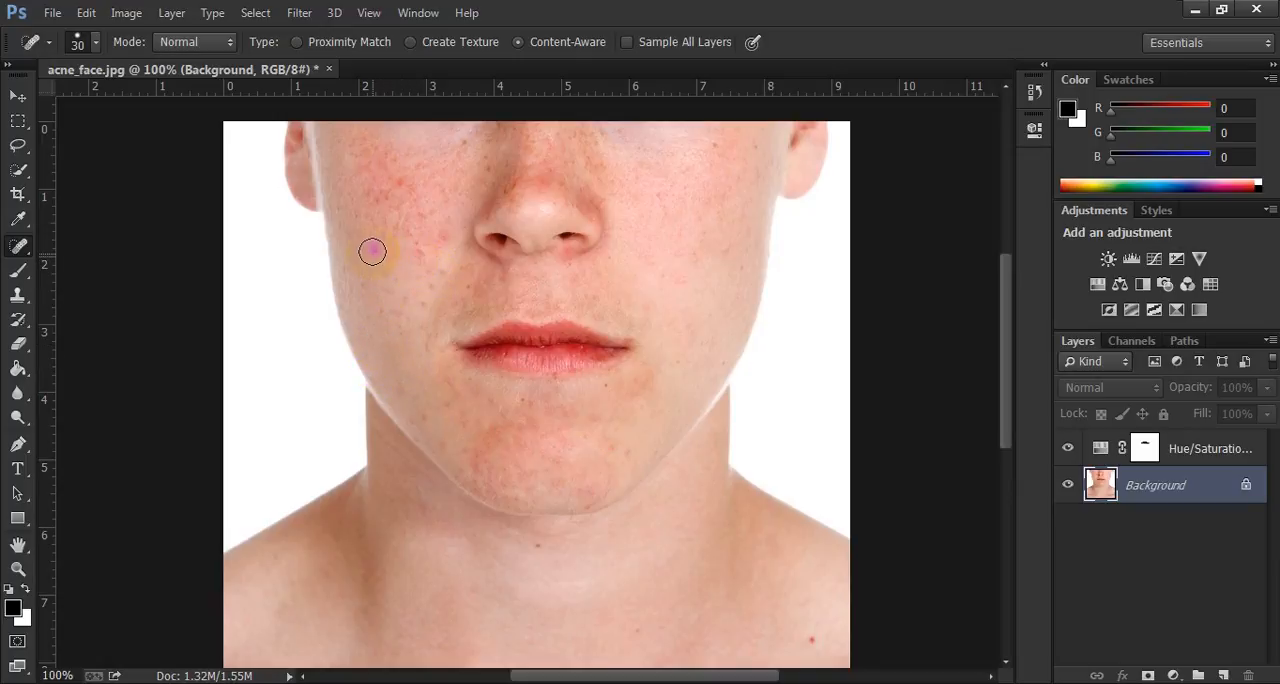
Heal the remaining small red marks across the chin and below the lower lip.
{"action": "left_click", "coordinate": [486, 443]}
{"action": "left_click", "coordinate": [517, 432]}
{"action": "left_click", "coordinate": [524, 404]}
{"action": "left_click", "coordinate": [619, 444]}
{"action": "left_click", "coordinate": [609, 400]}
Heal the small spots and redness on the left cheek, plus stray marks on the chin and upper right cheek.
{"action": "left_click", "coordinate": [443, 234]}
{"action": "left_click", "coordinate": [434, 266]}
{"action": "left_click", "coordinate": [419, 292]}
{"action": "left_click_drag", "start_coordinate": [417, 251], "coordinate": [402, 189]}
{"action": "left_click", "coordinate": [486, 434]}
{"action": "left_click", "coordinate": [711, 146]}
{"action": "scroll", "coordinate": [627, 275], "scroll_direction": "up", "scroll_amount": 1}
{"action": "scroll", "coordinate": [512, 335], "scroll_direction": "down", "scroll_amount": 2}
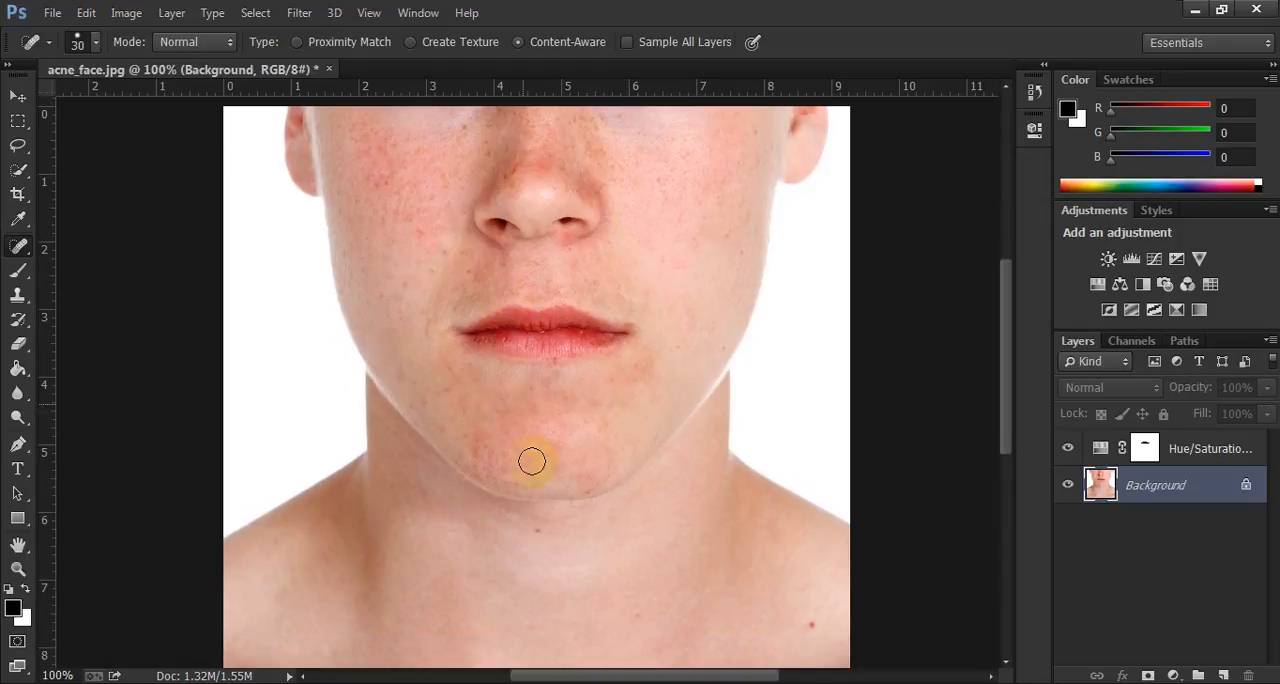
Go over the chin again to heal the leftover red patches at its centre and left side.
{"action": "left_click", "coordinate": [517, 430]}
{"action": "left_click", "coordinate": [494, 452]}
{"action": "left_click", "coordinate": [477, 438]}
{"action": "left_click", "coordinate": [451, 428]}
{"action": "left_click", "coordinate": [462, 413]}
{"action": "left_click", "coordinate": [546, 399]}
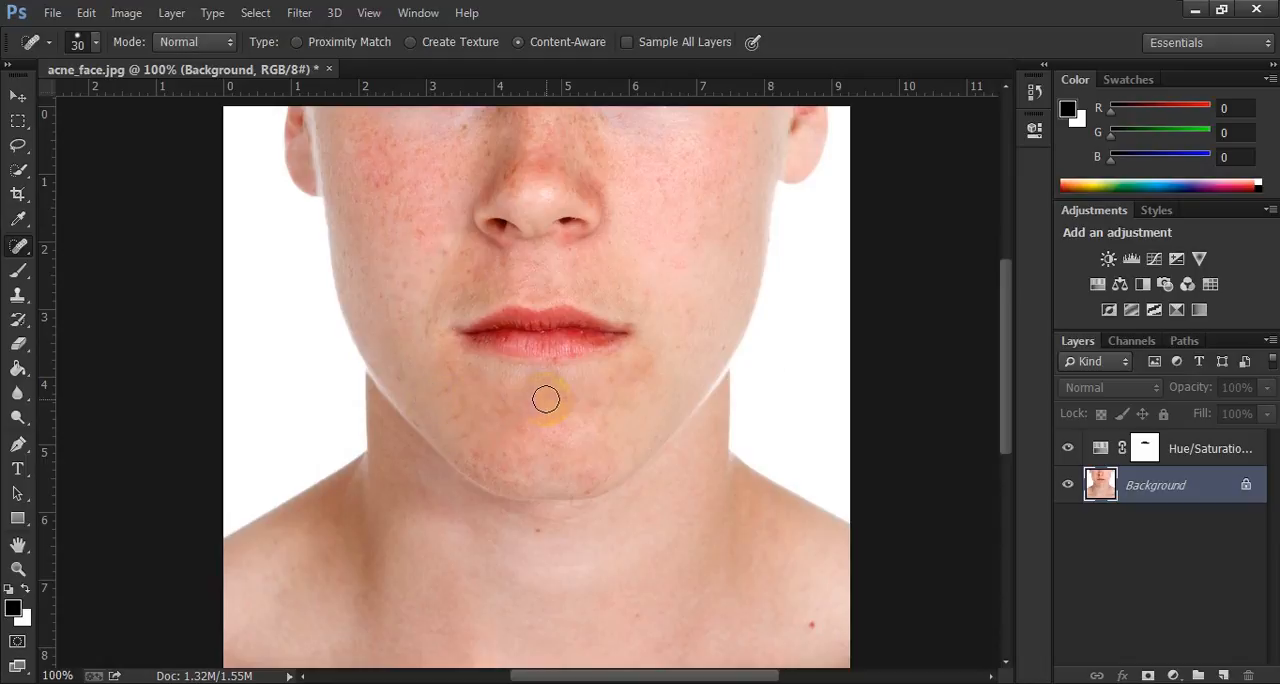
Heal the spots beside the nose and at the top of the left cheek.
{"action": "left_click", "coordinate": [517, 187]}
{"action": "left_click", "coordinate": [480, 150]}
{"action": "left_click", "coordinate": [377, 108]}
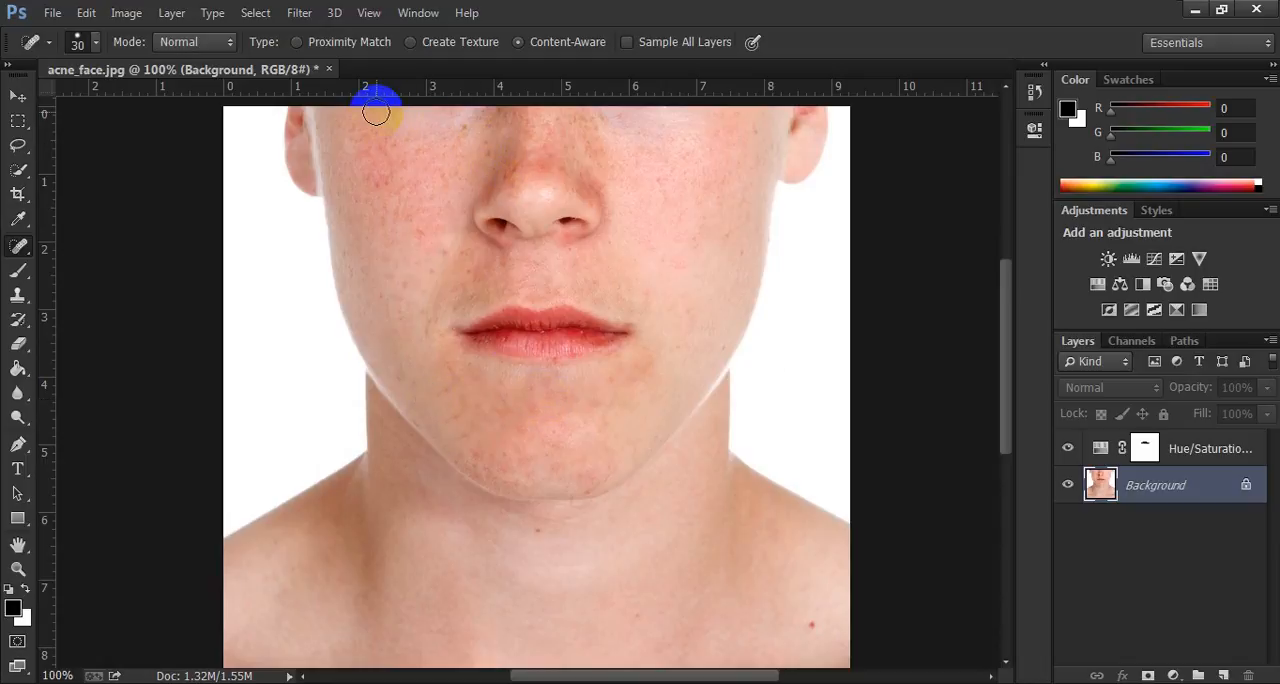
{"action": "left_click", "coordinate": [420, 118]}
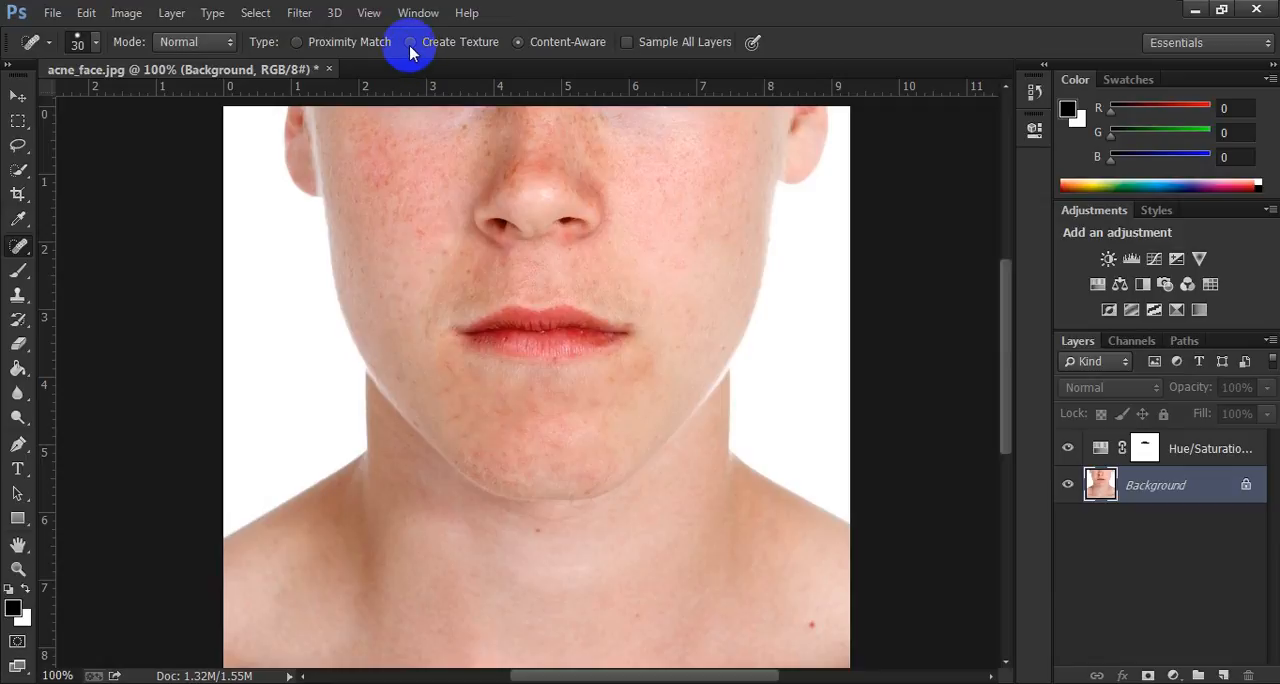
Switch the healing type to Create Texture, enlarge the brush to 45 px, and smooth the red upper left cheek.
{"action": "left_click", "coordinate": [410, 43]}
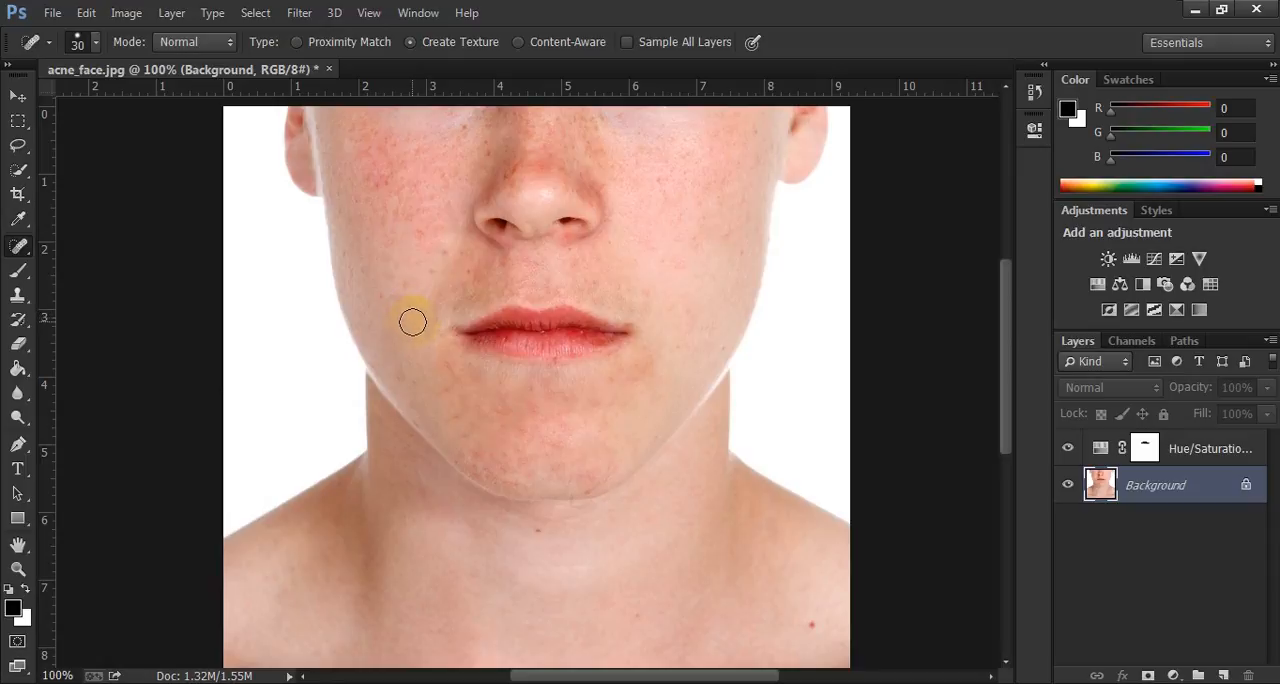
{"action": "left_click", "coordinate": [412, 220]}
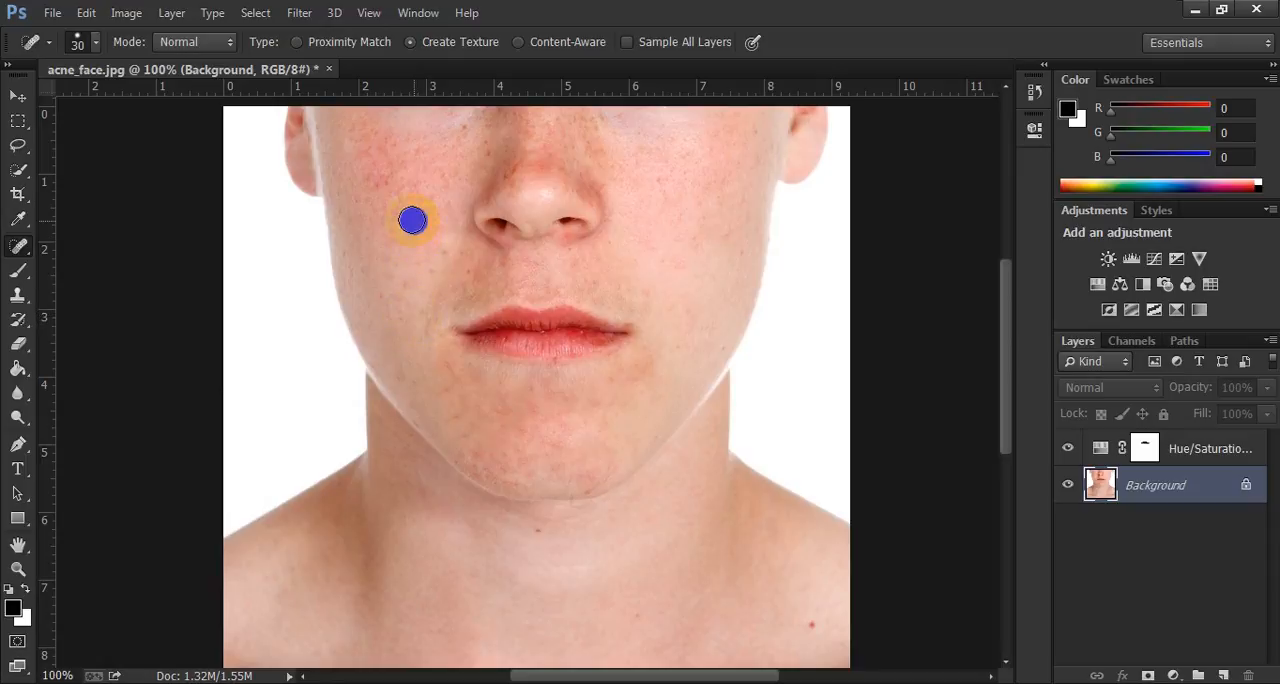
{"action": "left_click", "coordinate": [391, 199]}
{"action": "left_click", "coordinate": [322, 135]}
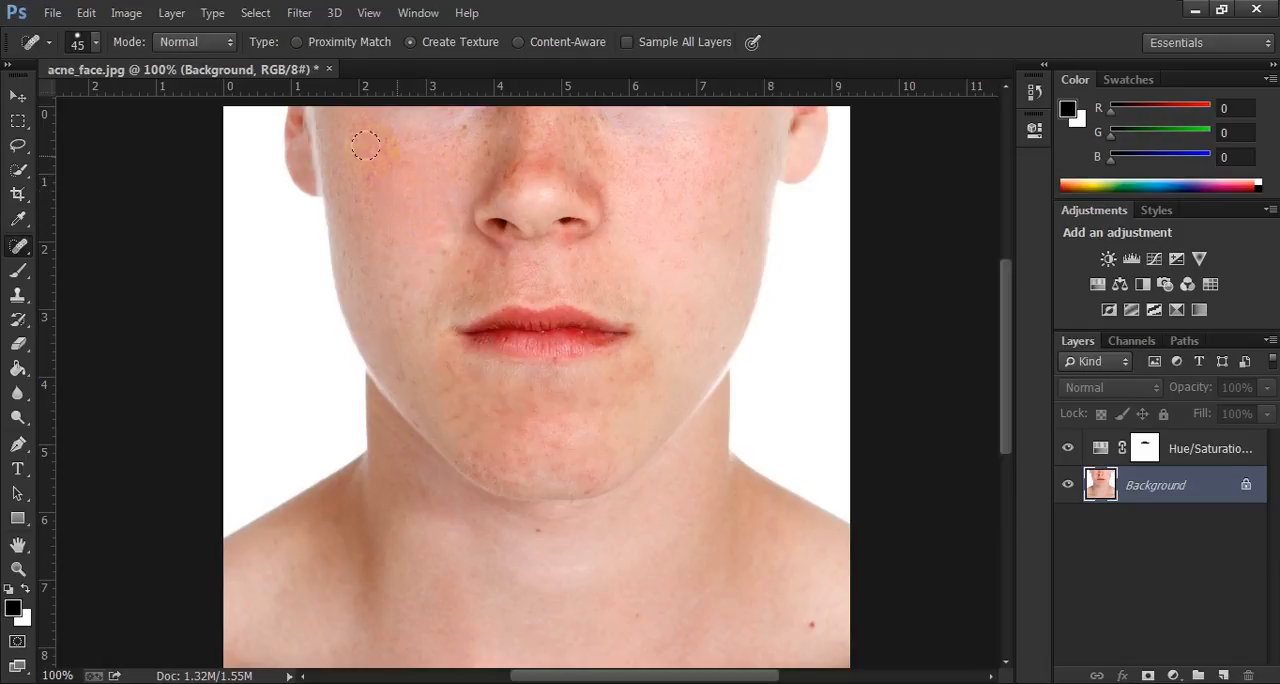
{"action": "left_click", "coordinate": [368, 182]}
{"action": "left_click", "coordinate": [389, 251]}
{"action": "left_click", "coordinate": [429, 214]}
{"action": "left_click", "coordinate": [433, 165]}
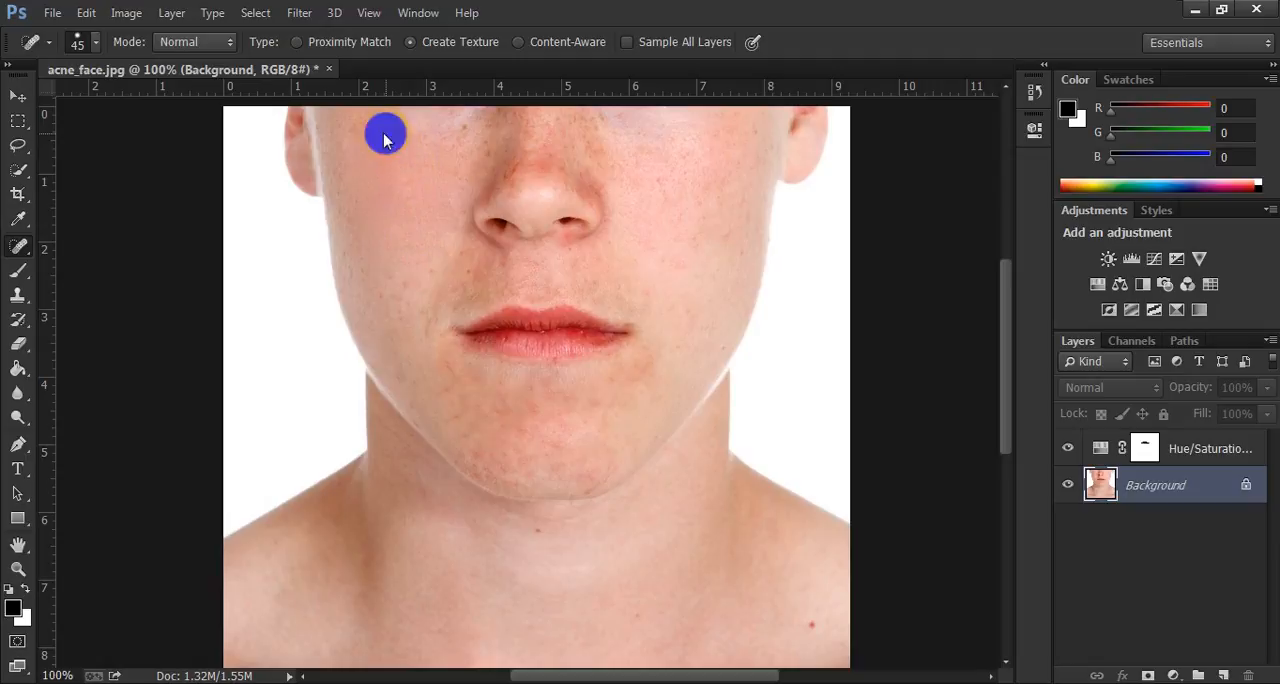
Smooth the outer and lower left cheek down towards the jaw with the 45 px Create Texture brush.
{"action": "left_click", "coordinate": [340, 195]}
{"action": "left_click", "coordinate": [354, 252]}
{"action": "left_click", "coordinate": [383, 289]}
{"action": "left_click", "coordinate": [410, 280]}
{"action": "left_click", "coordinate": [394, 320]}
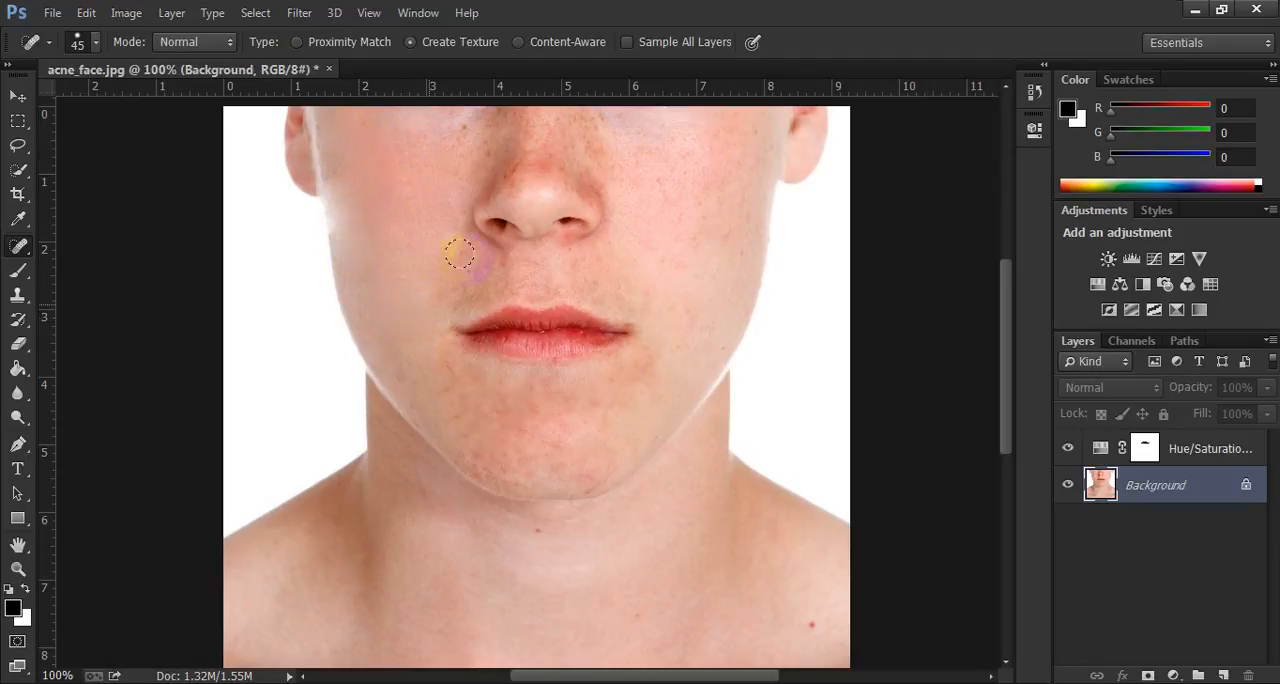
Smooth the freckled skin on the image's right cheek with the 45 px Create Texture brush.
{"action": "left_click", "coordinate": [694, 206]}
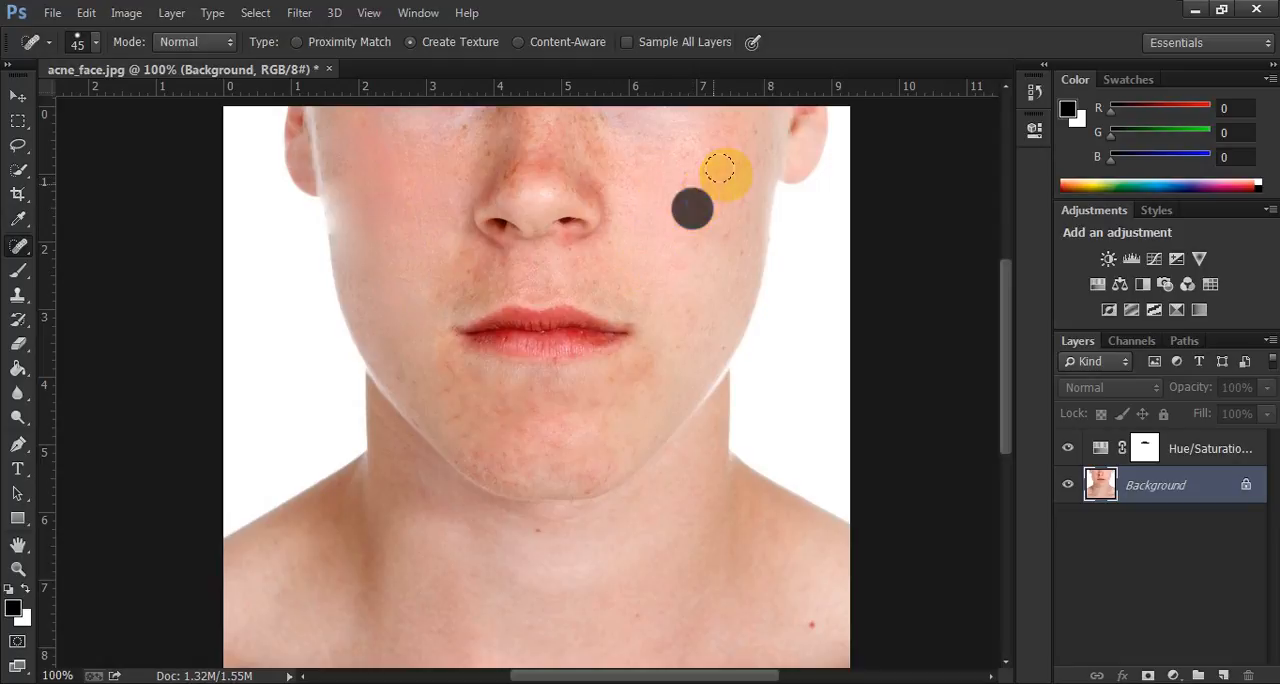
{"action": "left_click", "coordinate": [723, 223]}
{"action": "left_click", "coordinate": [733, 248]}
{"action": "left_click", "coordinate": [686, 251]}
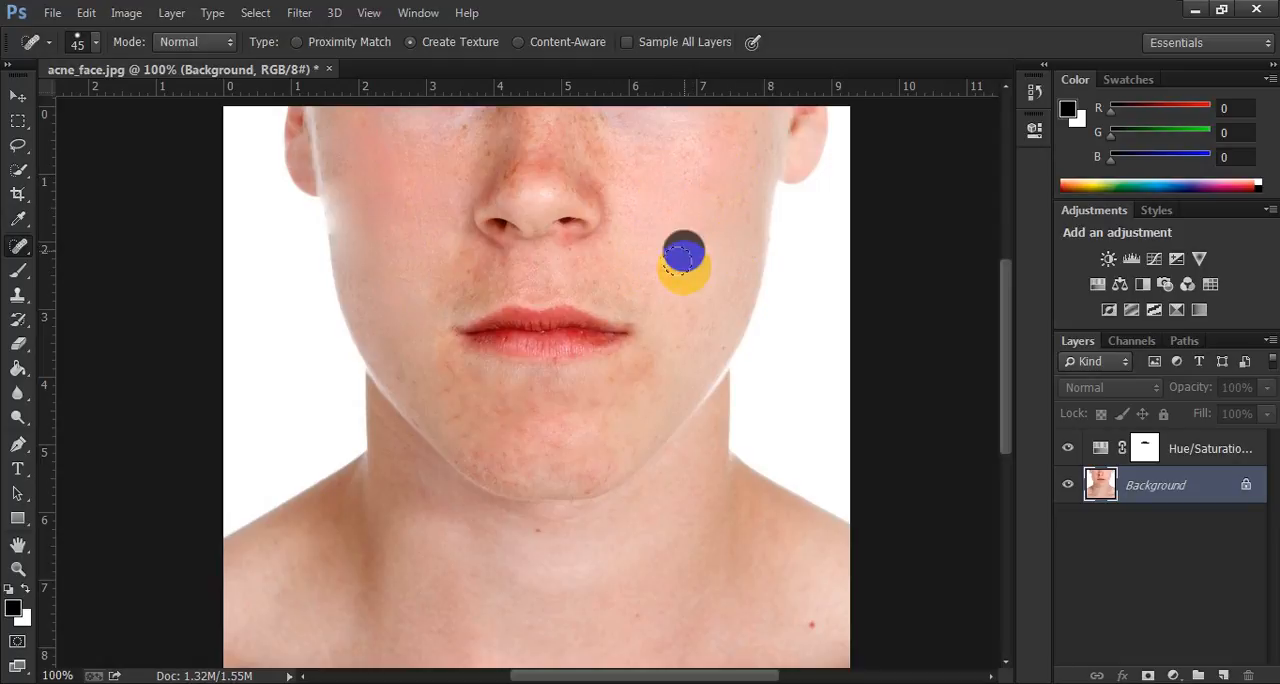
Smooth the uneven, reddish skin over the whole chin with the 45 px Create Texture brush.
{"action": "left_click", "coordinate": [610, 427]}
{"action": "left_click", "coordinate": [561, 410]}
{"action": "left_click", "coordinate": [515, 430]}
{"action": "left_click", "coordinate": [474, 411]}
{"action": "left_click", "coordinate": [457, 421]}
{"action": "left_click", "coordinate": [443, 389]}
{"action": "left_click", "coordinate": [484, 448]}
{"action": "left_click", "coordinate": [525, 466]}
{"action": "left_click", "coordinate": [489, 462]}
{"action": "left_click", "coordinate": [587, 458]}
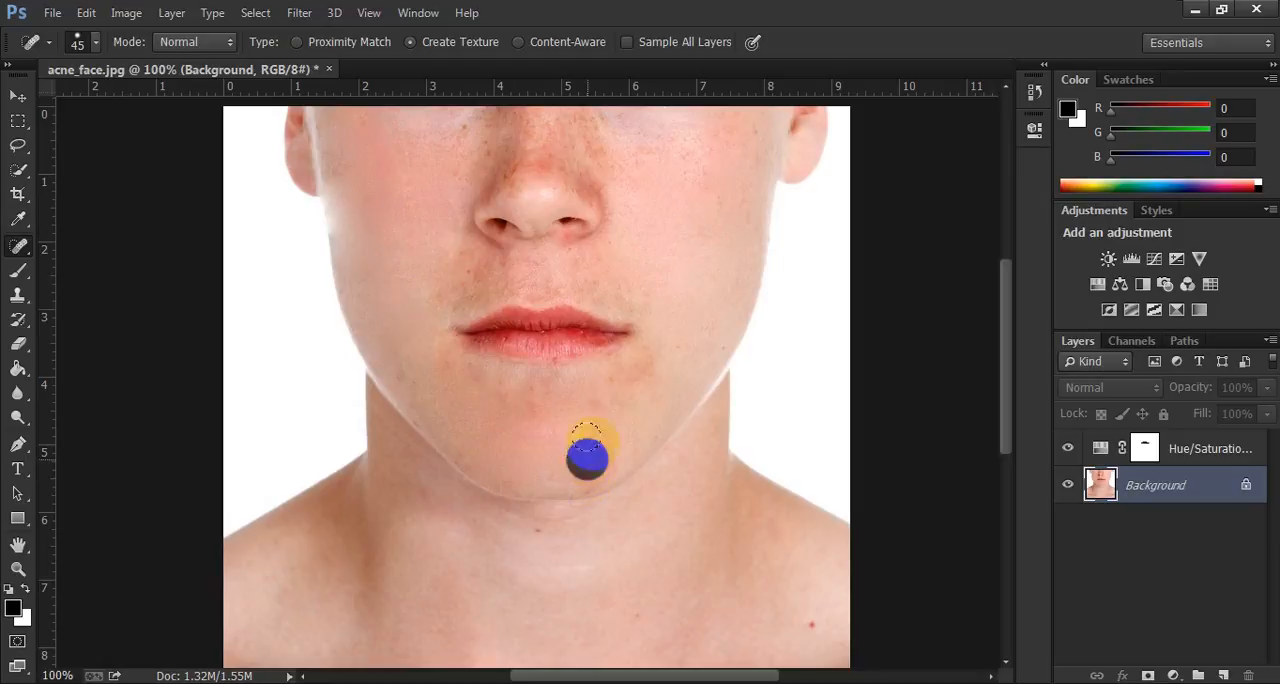
Smooth the skin around the mouth, below both lip corners and across the upper lip area.
{"action": "left_click", "coordinate": [632, 374]}
{"action": "left_click", "coordinate": [531, 410]}
{"action": "left_click", "coordinate": [529, 395]}
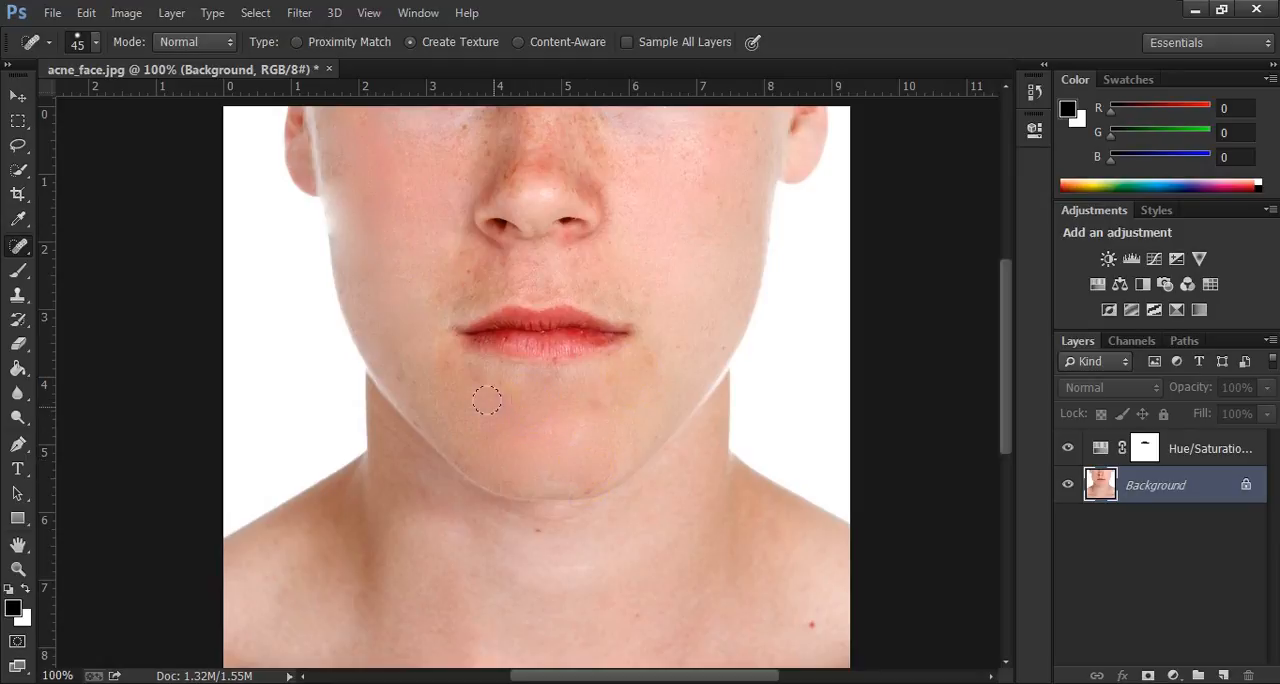
{"action": "left_click", "coordinate": [456, 372]}
{"action": "left_click", "coordinate": [451, 283]}
{"action": "left_click", "coordinate": [487, 255]}
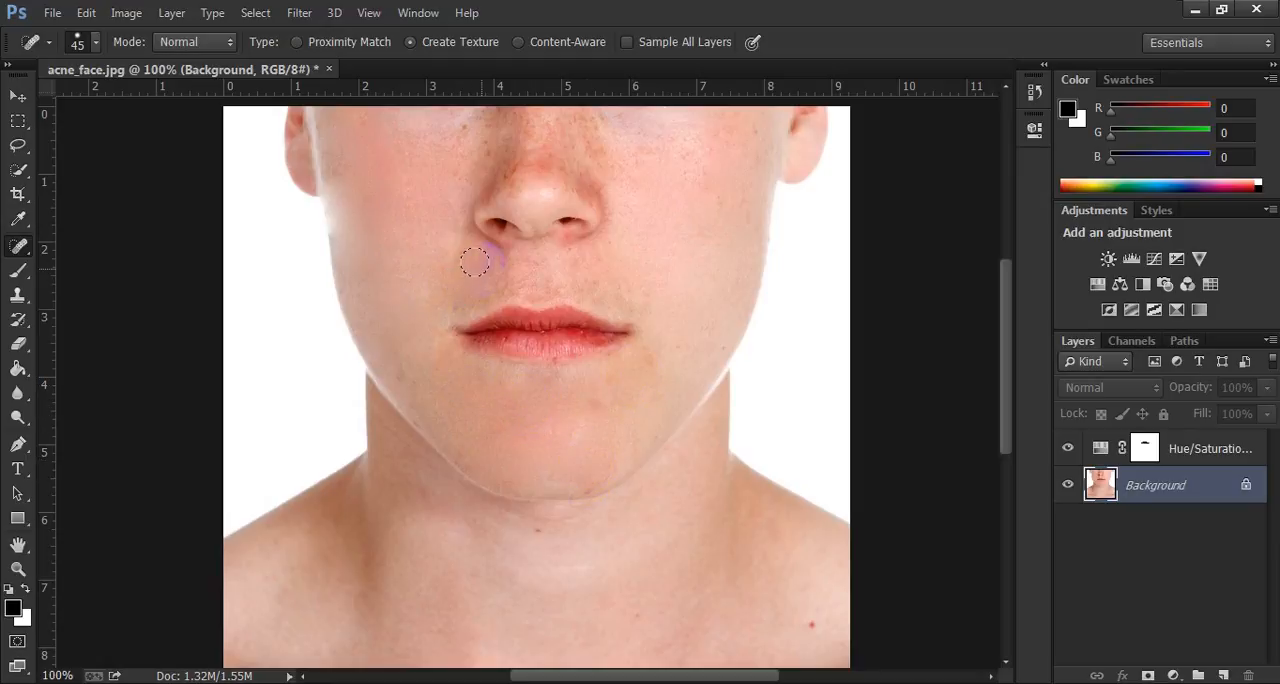
{"action": "left_click", "coordinate": [501, 275]}
{"action": "left_click", "coordinate": [630, 284]}
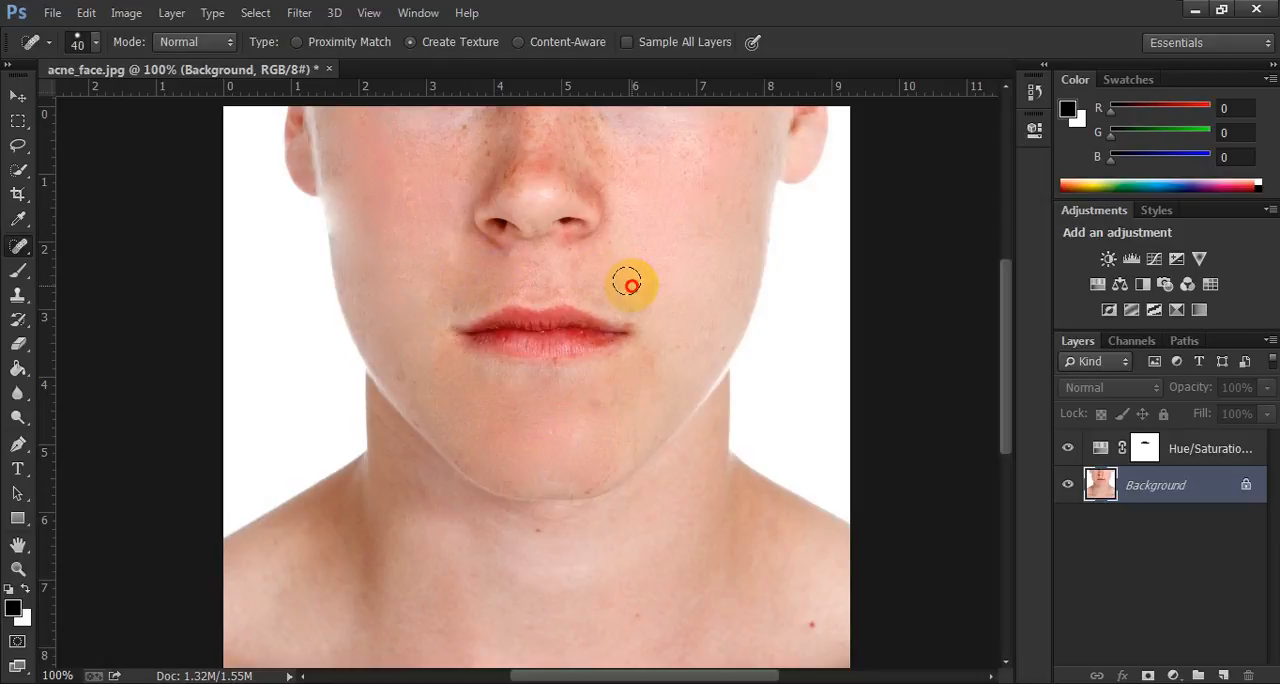
Reduce the healing brush to 30 px and clear the freckles on the nose and under the left eye.
{"action": "scroll", "coordinate": [617, 233], "scroll_direction": "up", "scroll_amount": 1}
{"action": "left_click", "coordinate": [568, 161]}
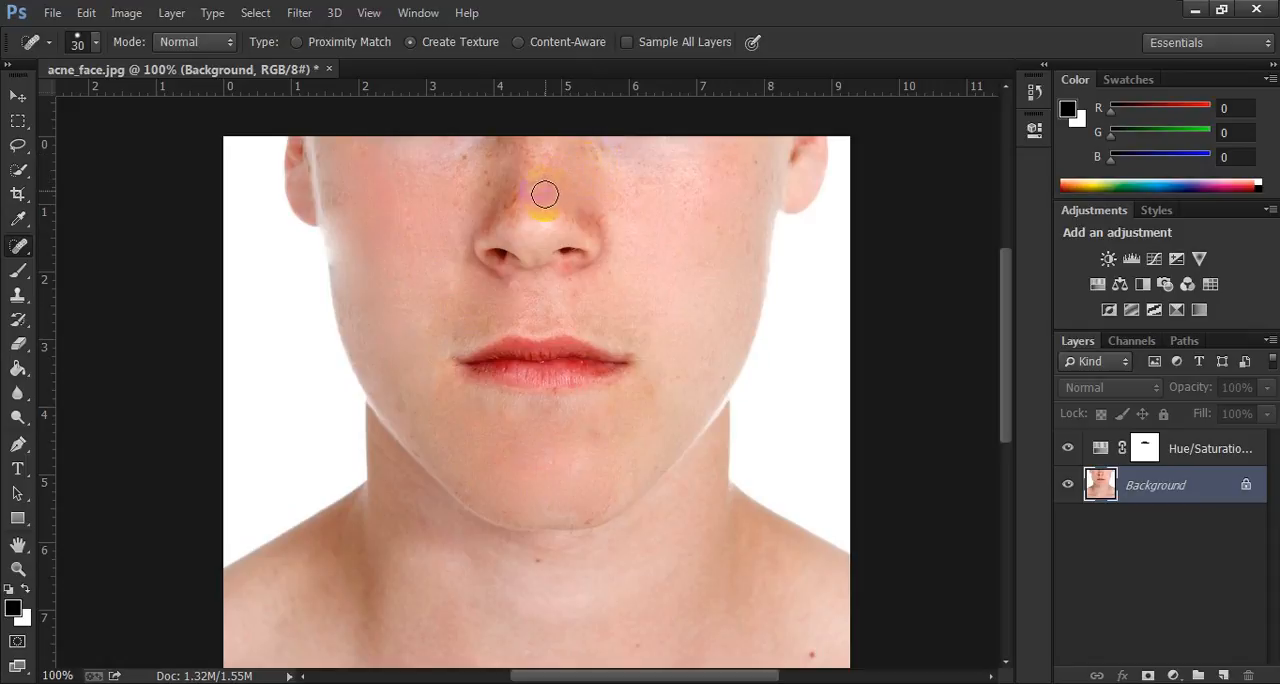
{"action": "left_click", "coordinate": [464, 163]}
{"action": "left_click", "coordinate": [508, 154]}
{"action": "left_click", "coordinate": [479, 150]}
{"action": "left_click", "coordinate": [445, 152]}
{"action": "left_click", "coordinate": [360, 152]}
{"action": "left_click", "coordinate": [400, 177]}
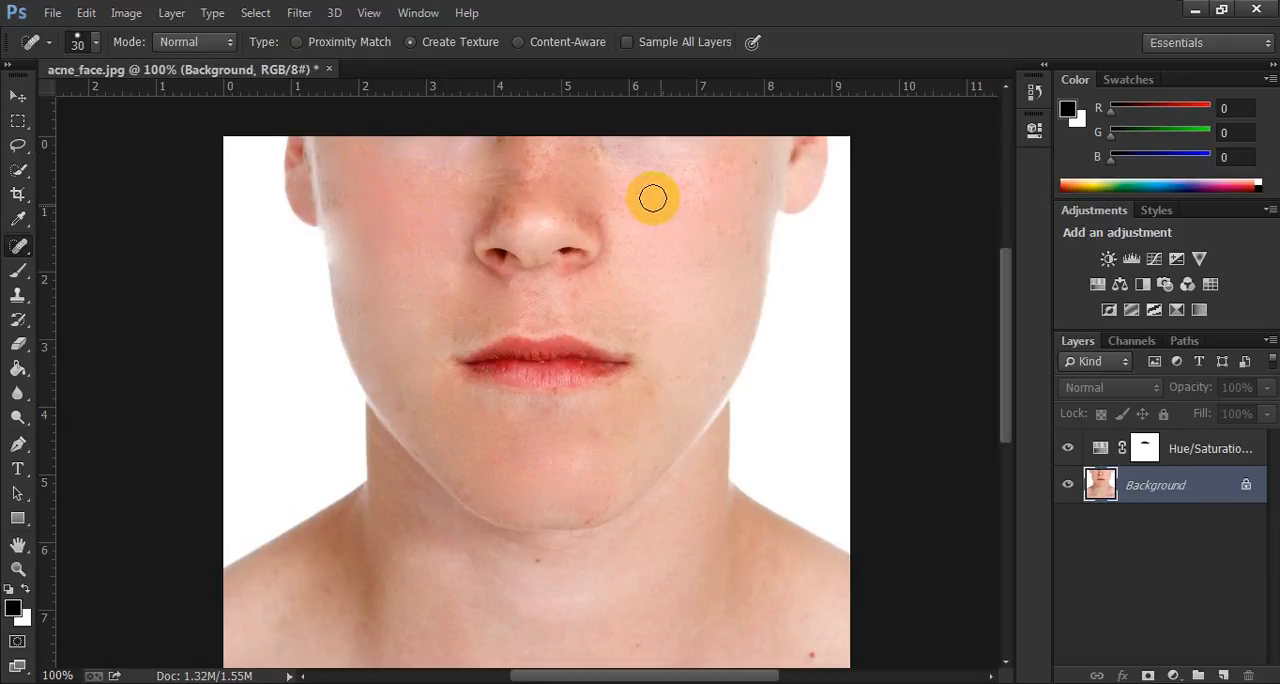
Clear the freckles along the right side of the nose and under the right eye, and touch up beside the left nostril.
{"action": "left_click", "coordinate": [612, 211]}
{"action": "left_click", "coordinate": [554, 163]}
{"action": "left_click", "coordinate": [589, 150]}
{"action": "left_click", "coordinate": [621, 166]}
{"action": "left_click", "coordinate": [623, 206]}
{"action": "left_click", "coordinate": [636, 251]}
{"action": "left_click", "coordinate": [484, 184]}
{"action": "left_click", "coordinate": [465, 172]}
Touch up the remaining marks on the right side of the chin and along the left cheek's edge.
{"action": "left_click", "coordinate": [591, 462]}
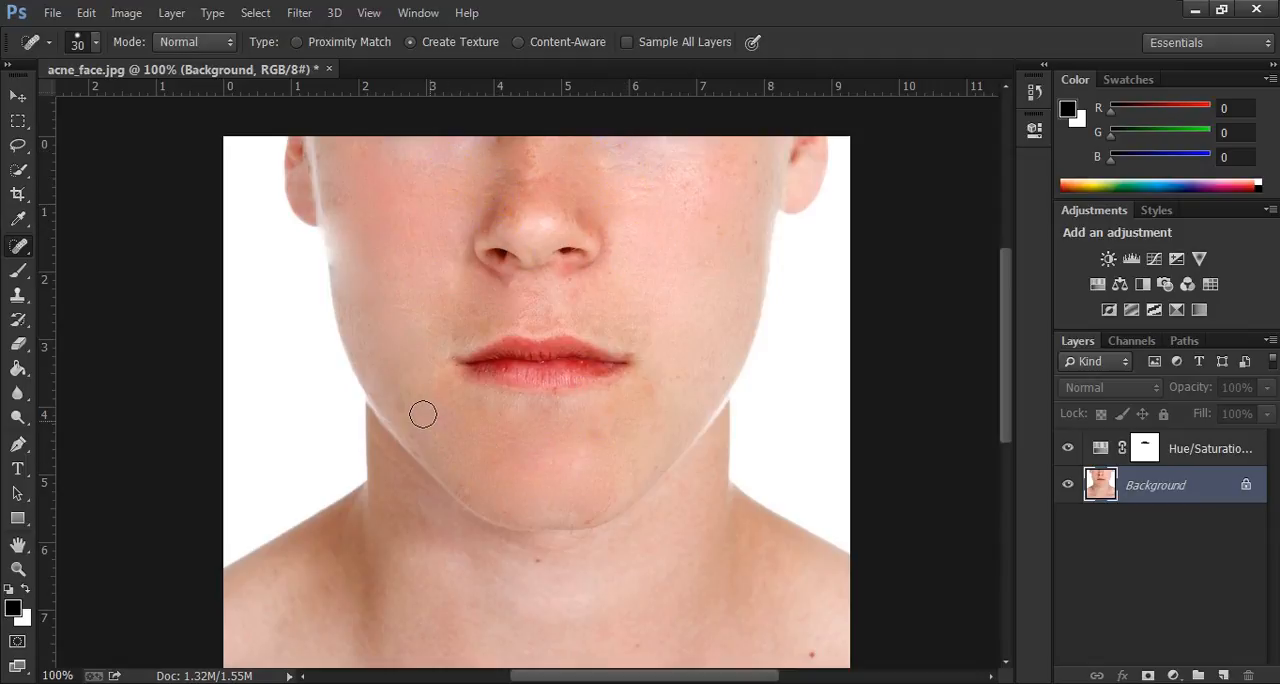
{"action": "left_click", "coordinate": [600, 434]}
{"action": "left_click", "coordinate": [651, 393]}
{"action": "left_click", "coordinate": [316, 312]}
{"action": "left_click", "coordinate": [343, 260]}
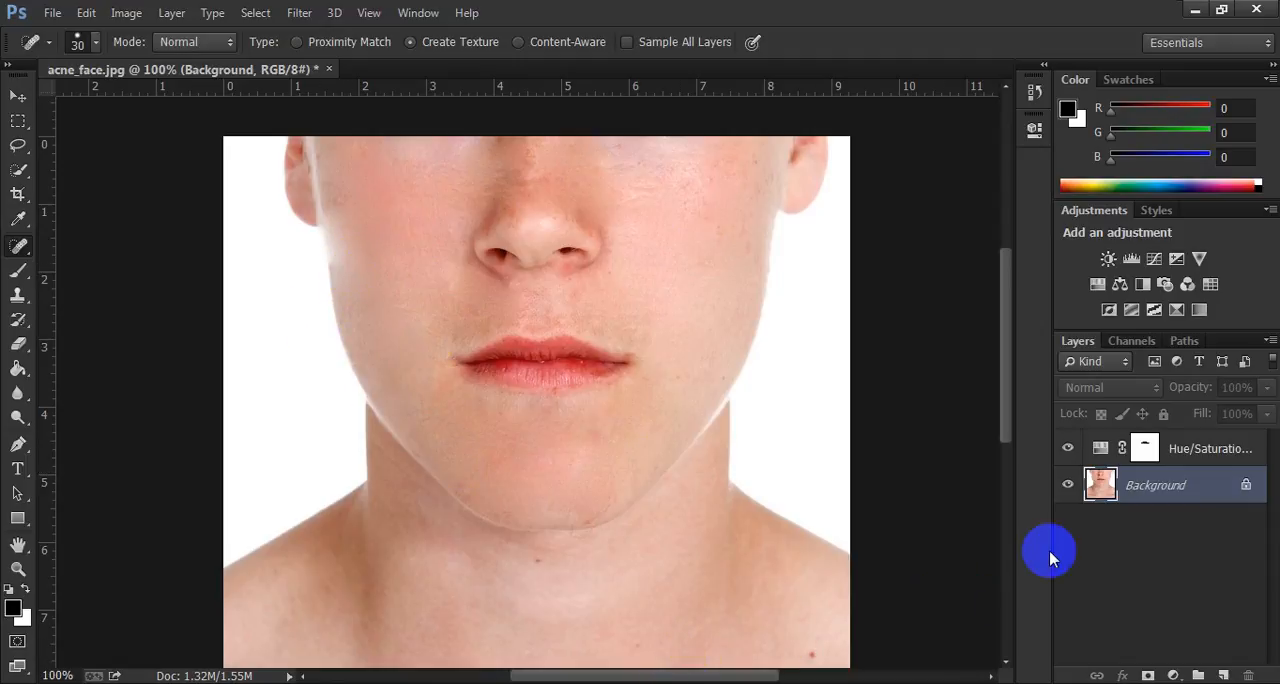
Check the Hue/Saturation layer's visibility and examine the retouched face, lips, chin, neck and shoulders.
{"action": "left_click", "coordinate": [1072, 450]}
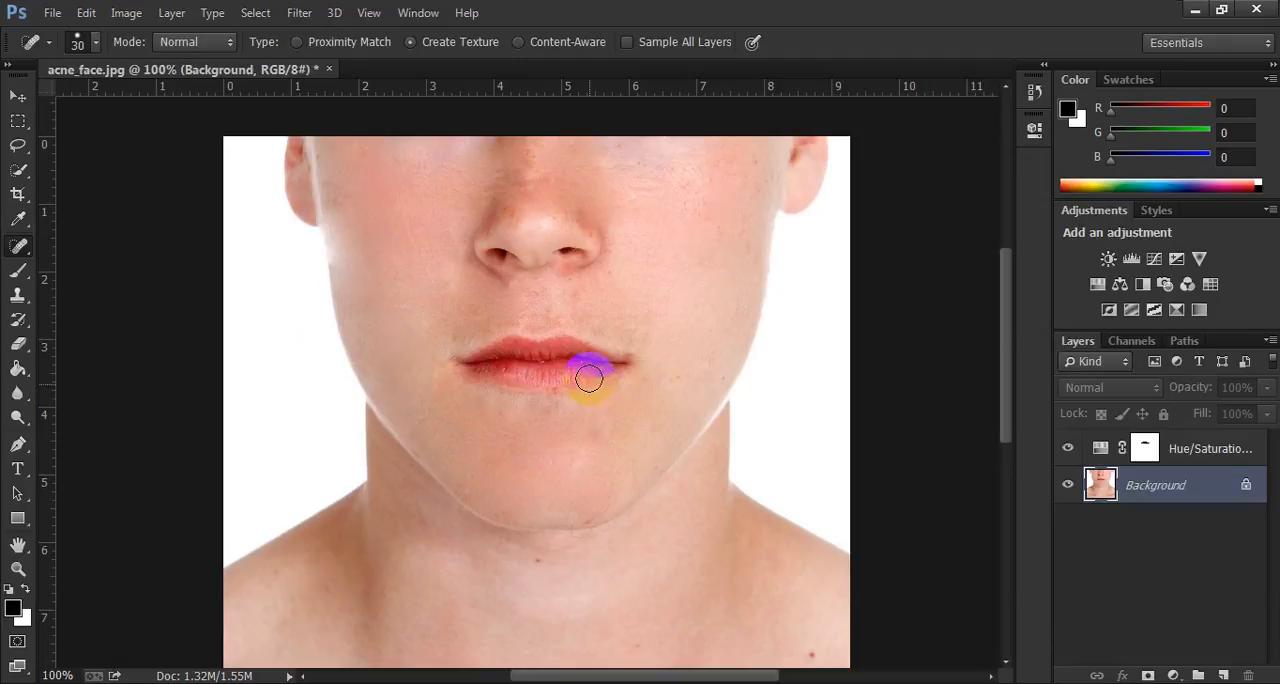
{"action": "scroll", "coordinate": [642, 360], "scroll_direction": "down", "scroll_amount": 2}
{"action": "scroll", "coordinate": [634, 354], "scroll_direction": "up", "scroll_amount": 3}
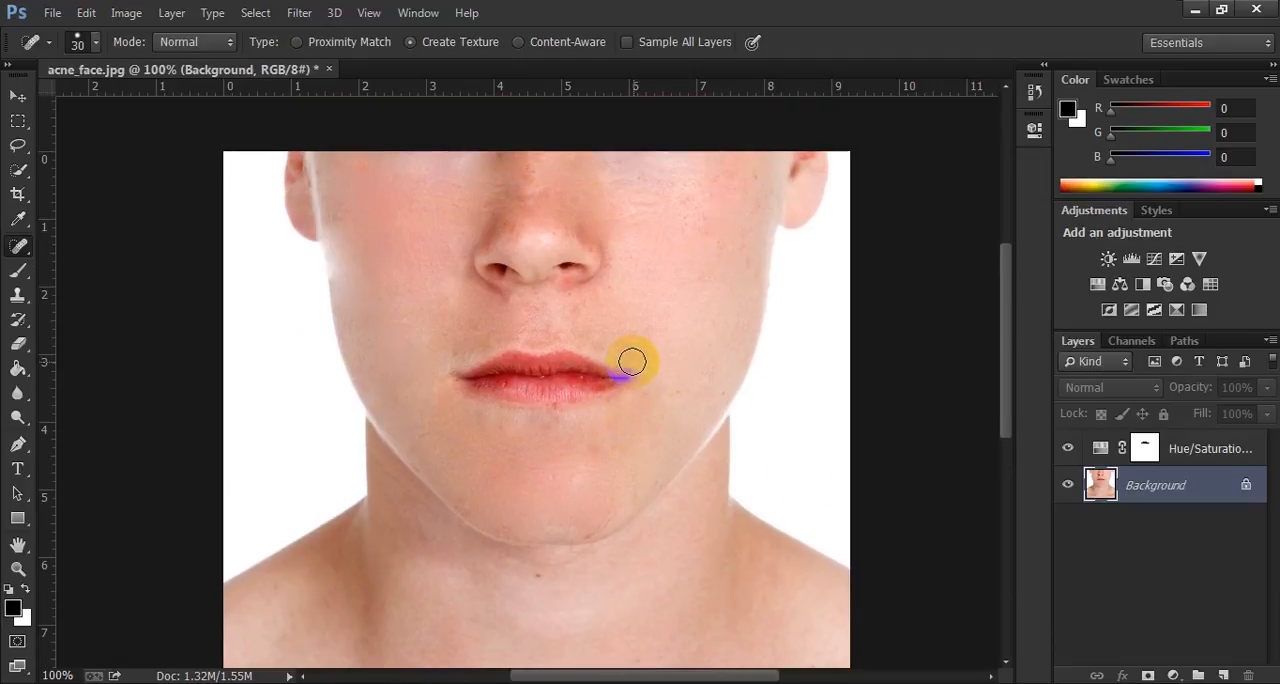
{"action": "scroll", "coordinate": [632, 361], "scroll_direction": "down", "scroll_amount": 1}
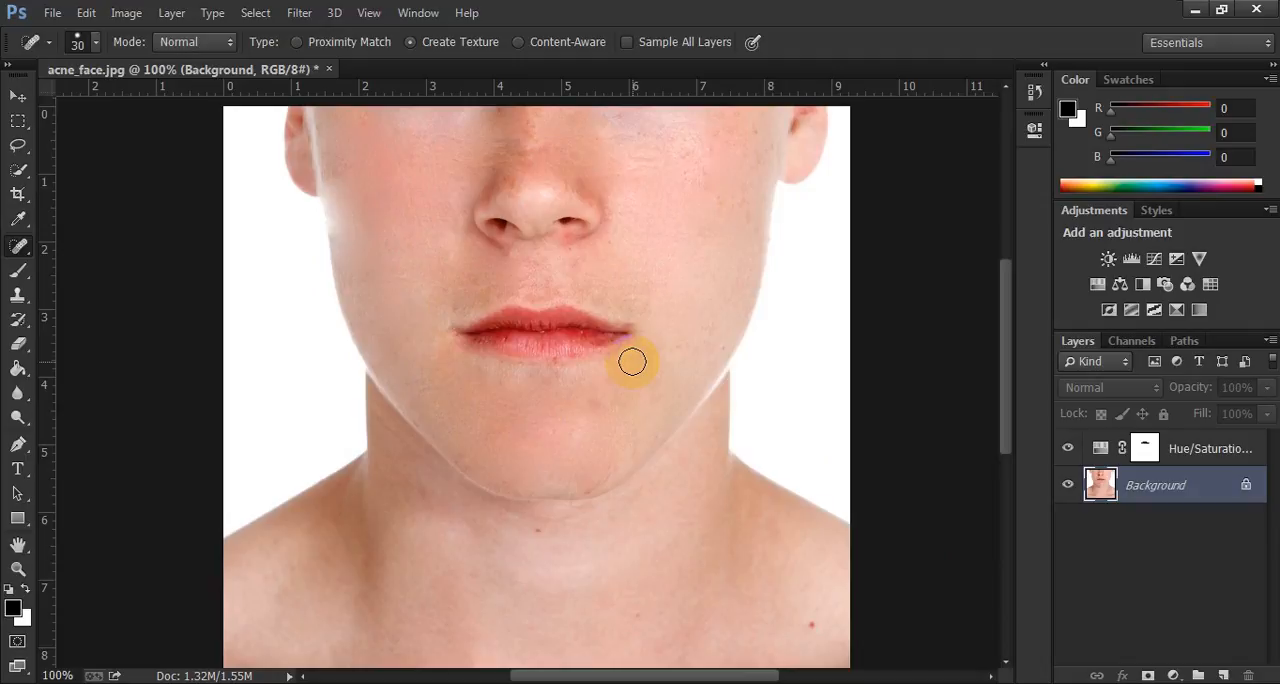
{"action": "scroll", "coordinate": [632, 361], "scroll_direction": "up", "scroll_amount": 1}
{"action": "left_click_drag", "start_coordinate": [610, 368], "coordinate": [620, 369]}
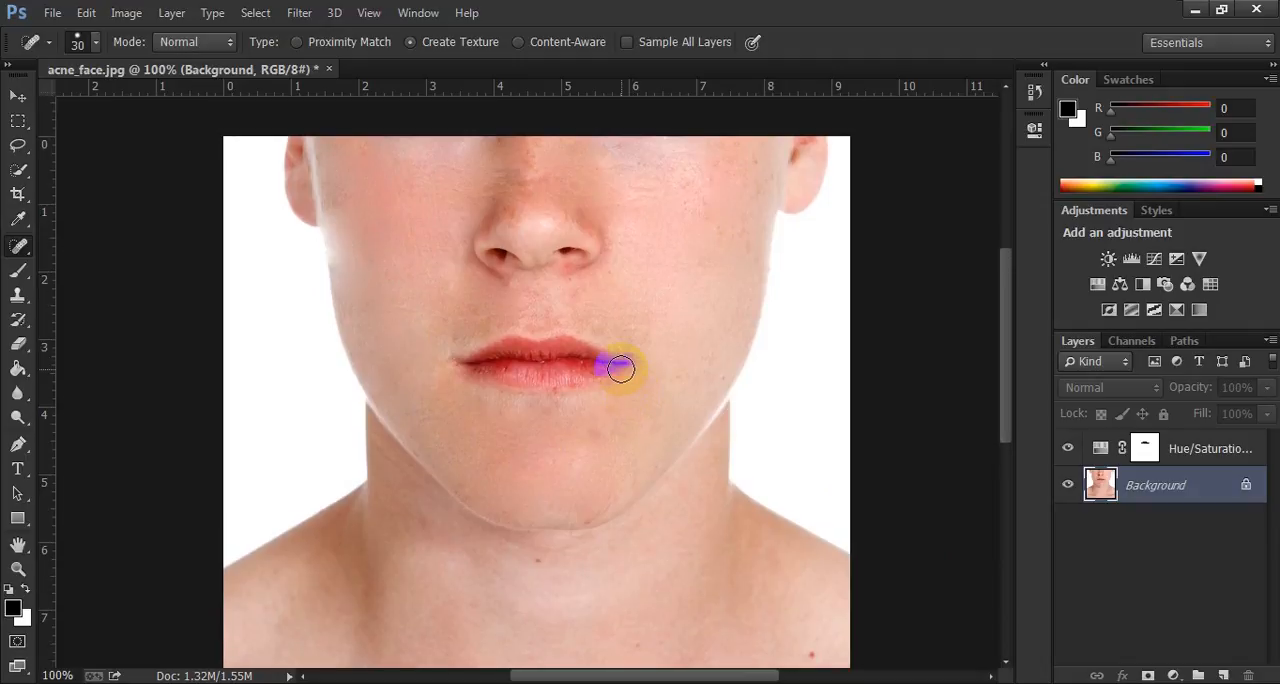
{"action": "left_click_drag", "start_coordinate": [619, 370], "coordinate": [619, 370]}
{"action": "scroll", "coordinate": [619, 370], "scroll_direction": "down", "scroll_amount": 1}
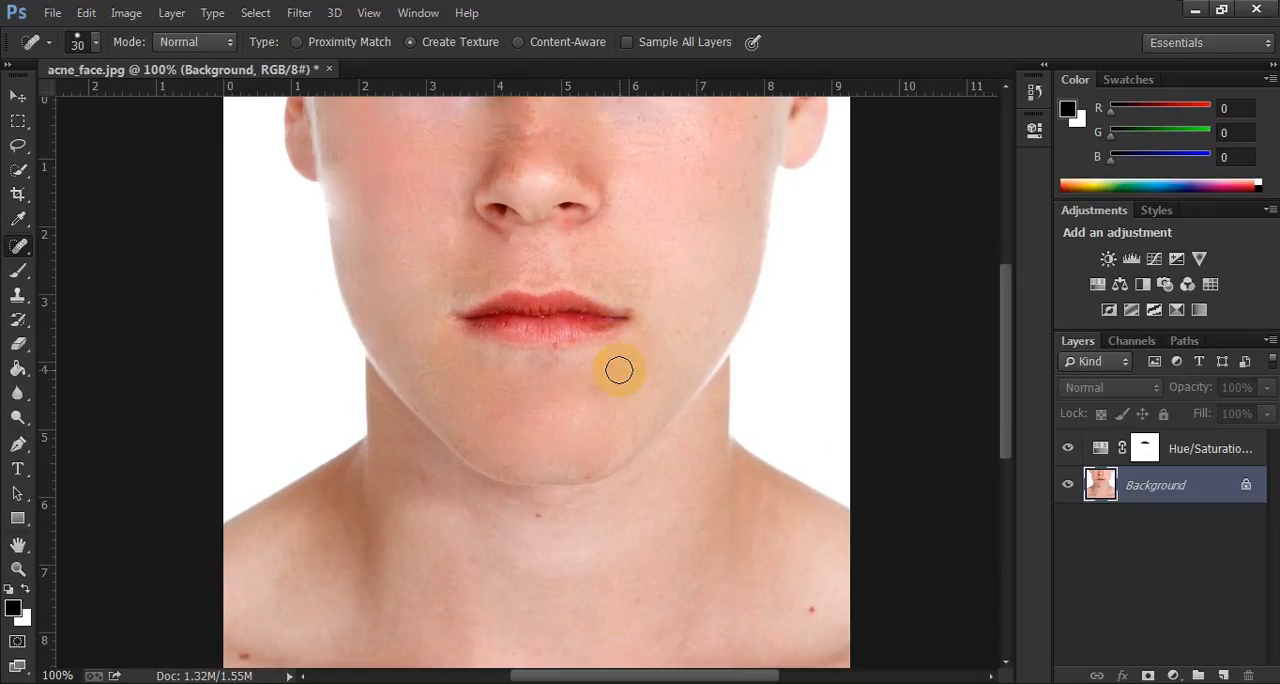
{"action": "scroll", "coordinate": [619, 372], "scroll_direction": "down", "scroll_amount": 3}
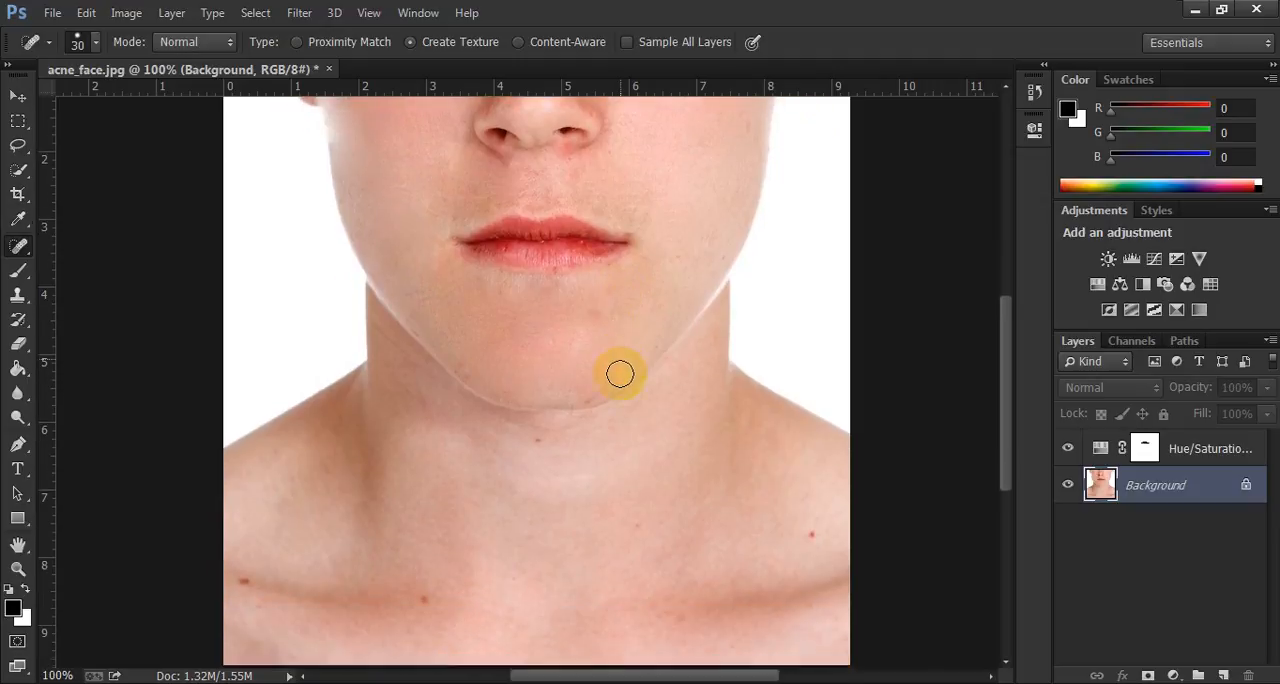
{"action": "scroll", "coordinate": [620, 374], "scroll_direction": "up", "scroll_amount": 2}
{"action": "scroll", "coordinate": [619, 373], "scroll_direction": "up", "scroll_amount": 2}
{"action": "left_click_drag", "start_coordinate": [612, 372], "coordinate": [619, 374]}
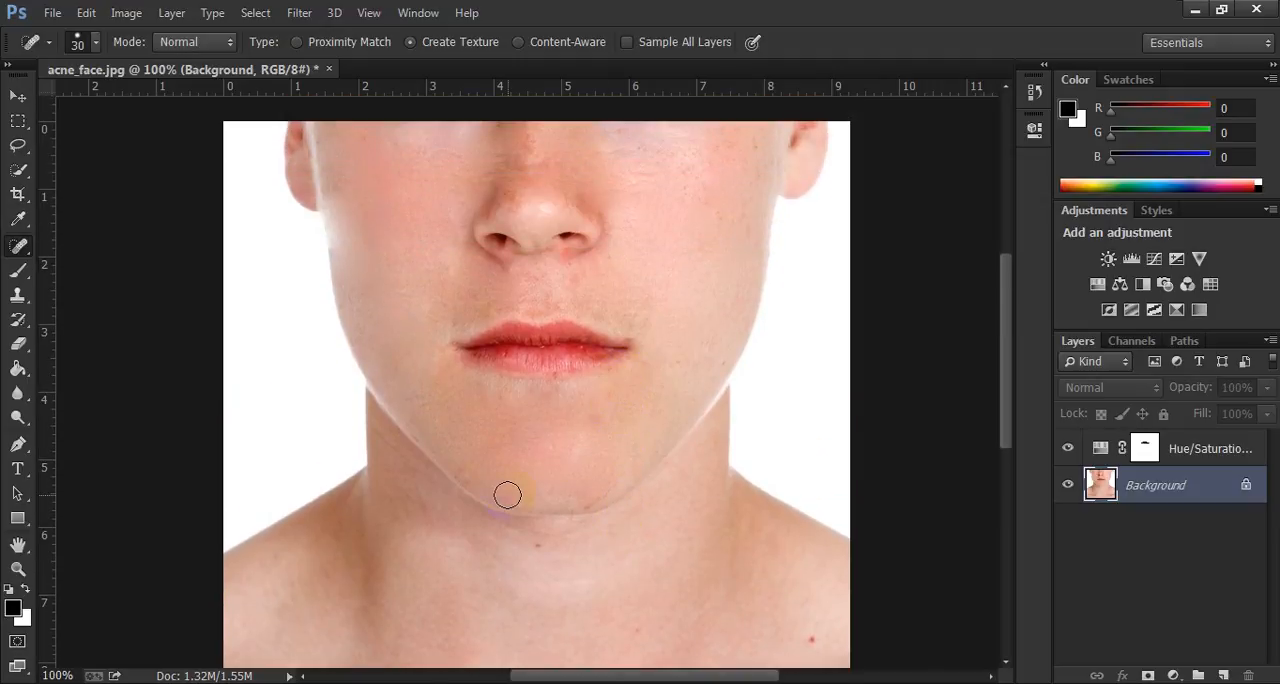
{"action": "scroll", "coordinate": [507, 493], "scroll_direction": "down", "scroll_amount": 3}
{"action": "left_click_drag", "start_coordinate": [508, 491], "coordinate": [516, 485]}
{"action": "scroll", "coordinate": [519, 483], "scroll_direction": "up", "scroll_amount": 2}
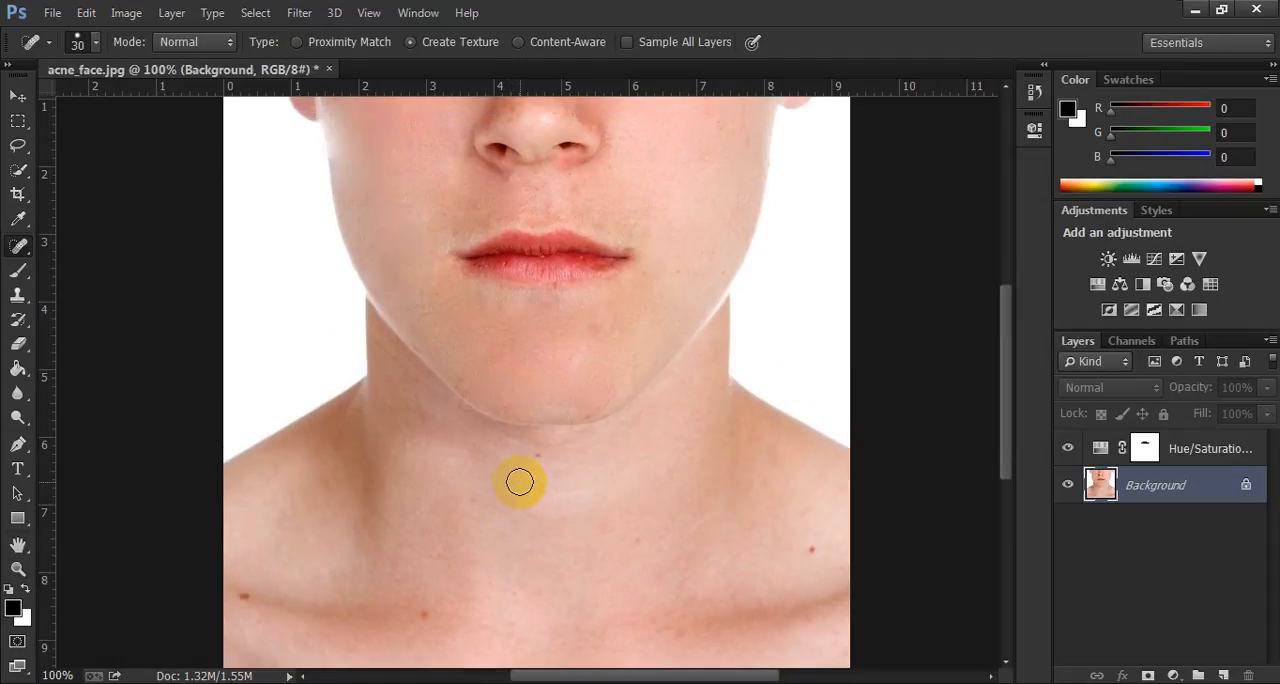
{"action": "scroll", "coordinate": [519, 483], "scroll_direction": "up", "scroll_amount": 3}
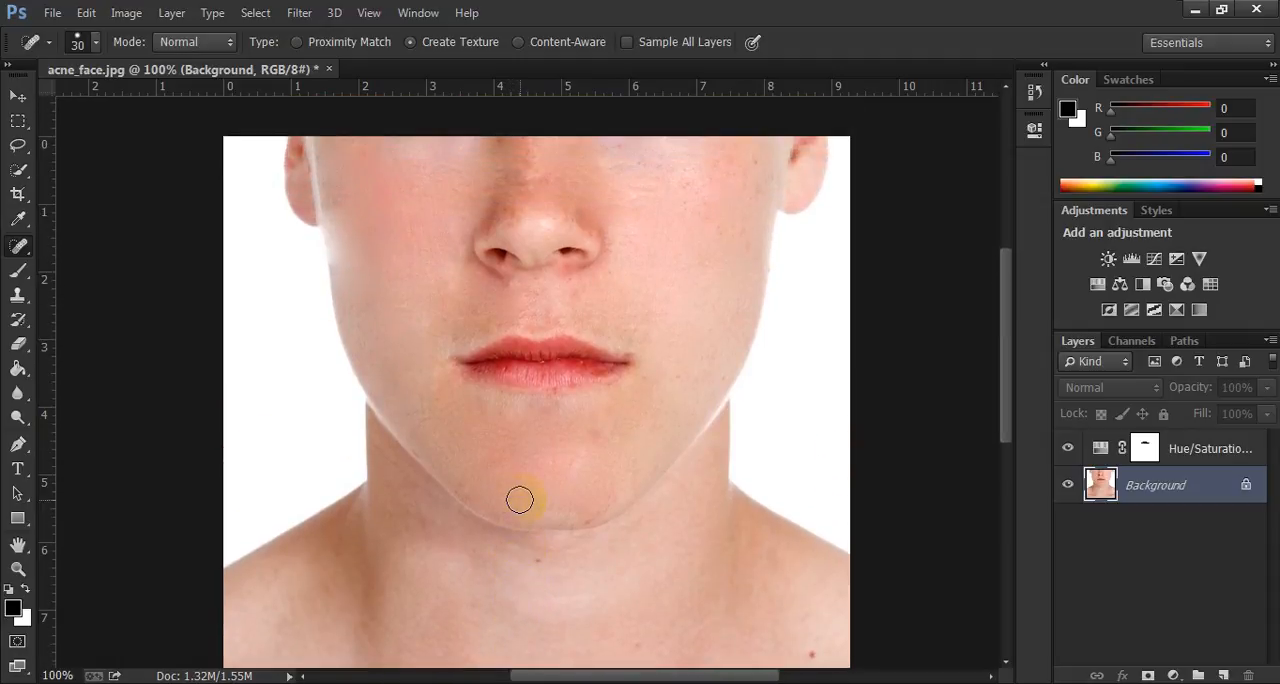
{"action": "scroll", "coordinate": [519, 499], "scroll_direction": "down", "scroll_amount": 5}
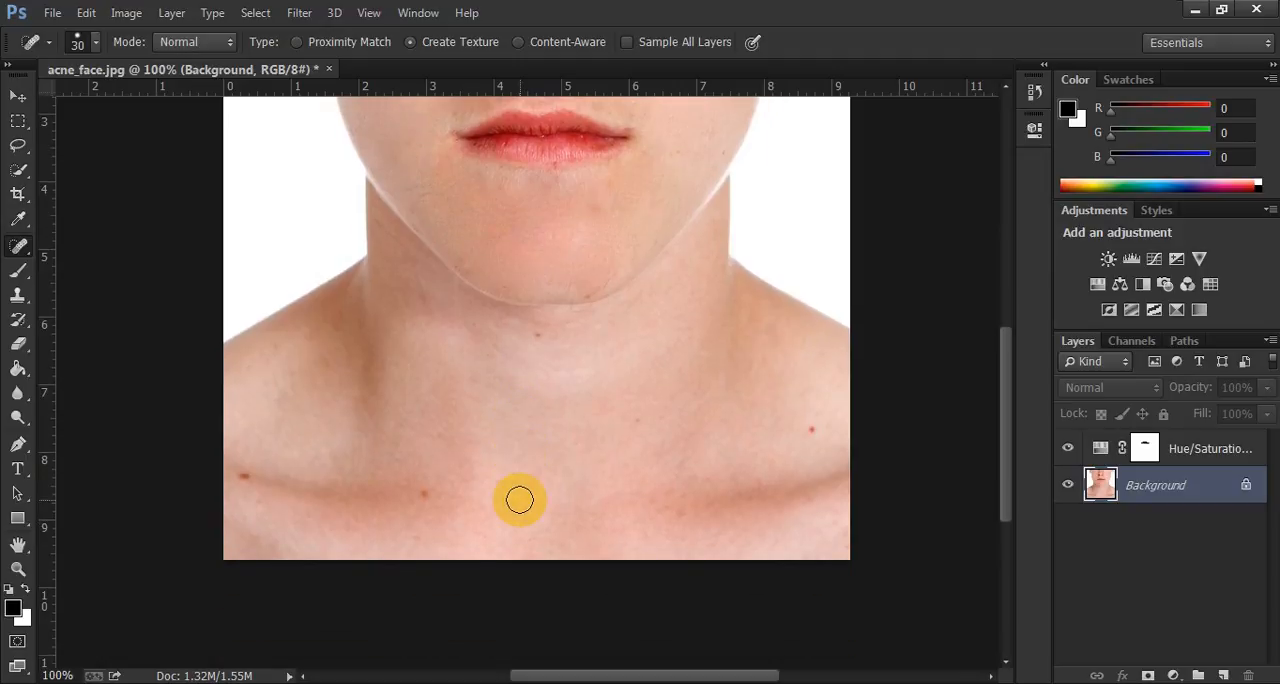
{"action": "scroll", "coordinate": [519, 499], "scroll_direction": "up", "scroll_amount": 3}
{"action": "scroll", "coordinate": [519, 499], "scroll_direction": "up", "scroll_amount": 4}
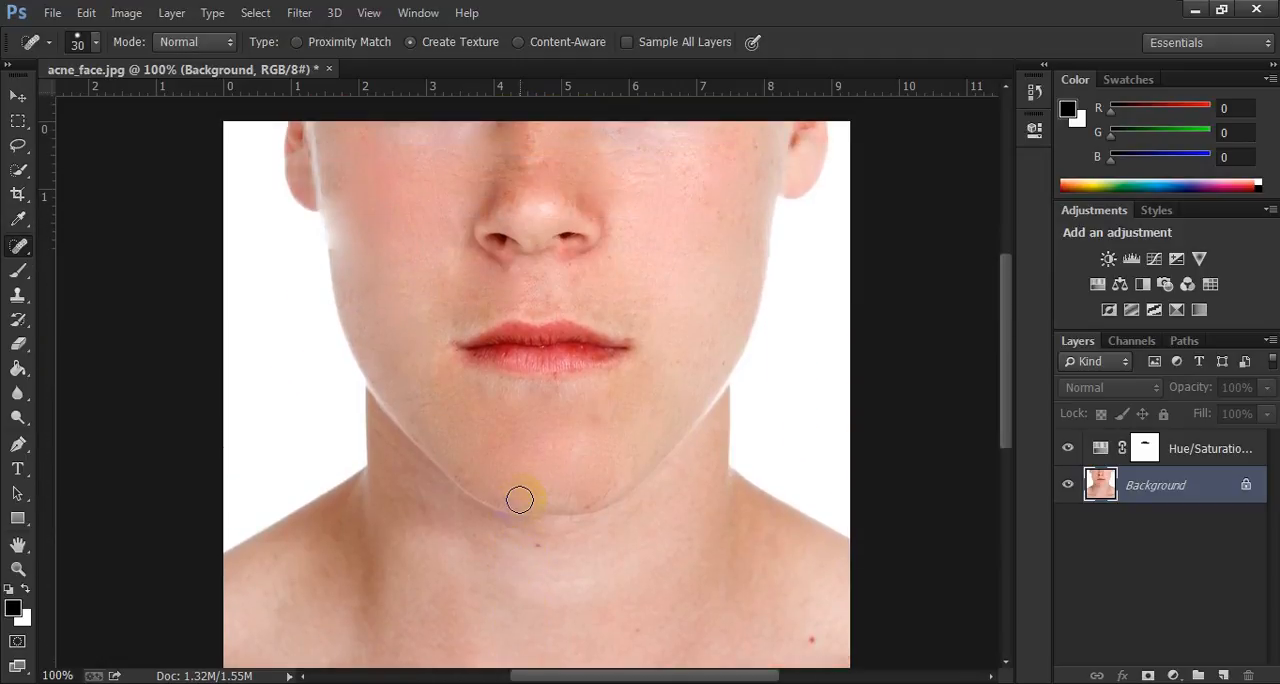
{"action": "scroll", "coordinate": [519, 499], "scroll_direction": "down", "scroll_amount": 1}
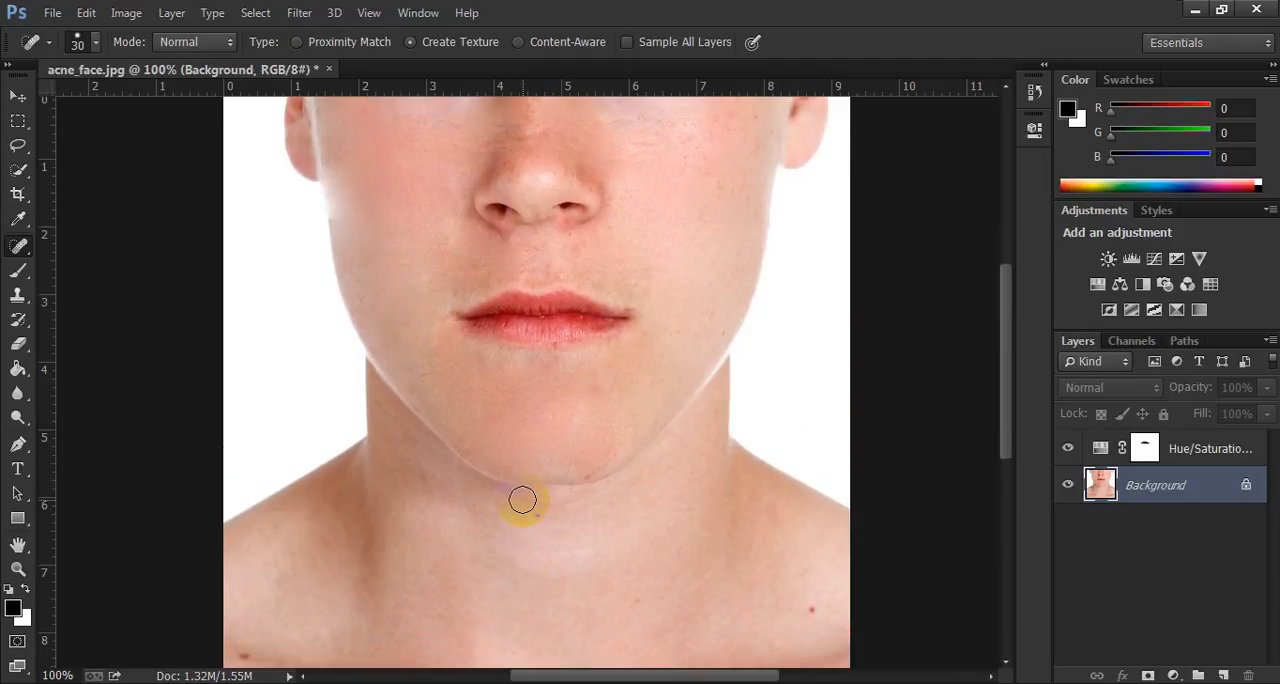